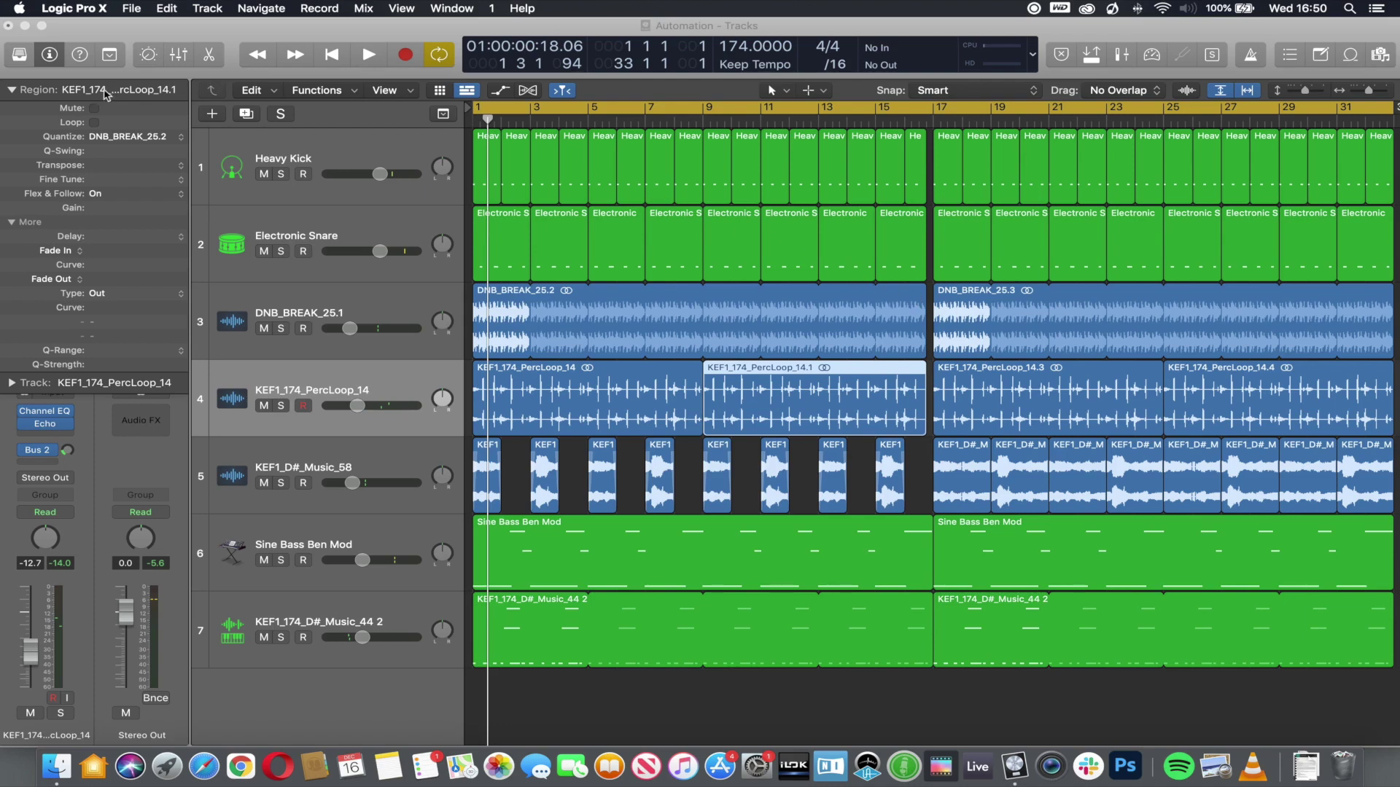
# Collapse the Region inspector's parameter section.
pyautogui.scroll(-2, 15, 95)
pyautogui.click(12, 91)
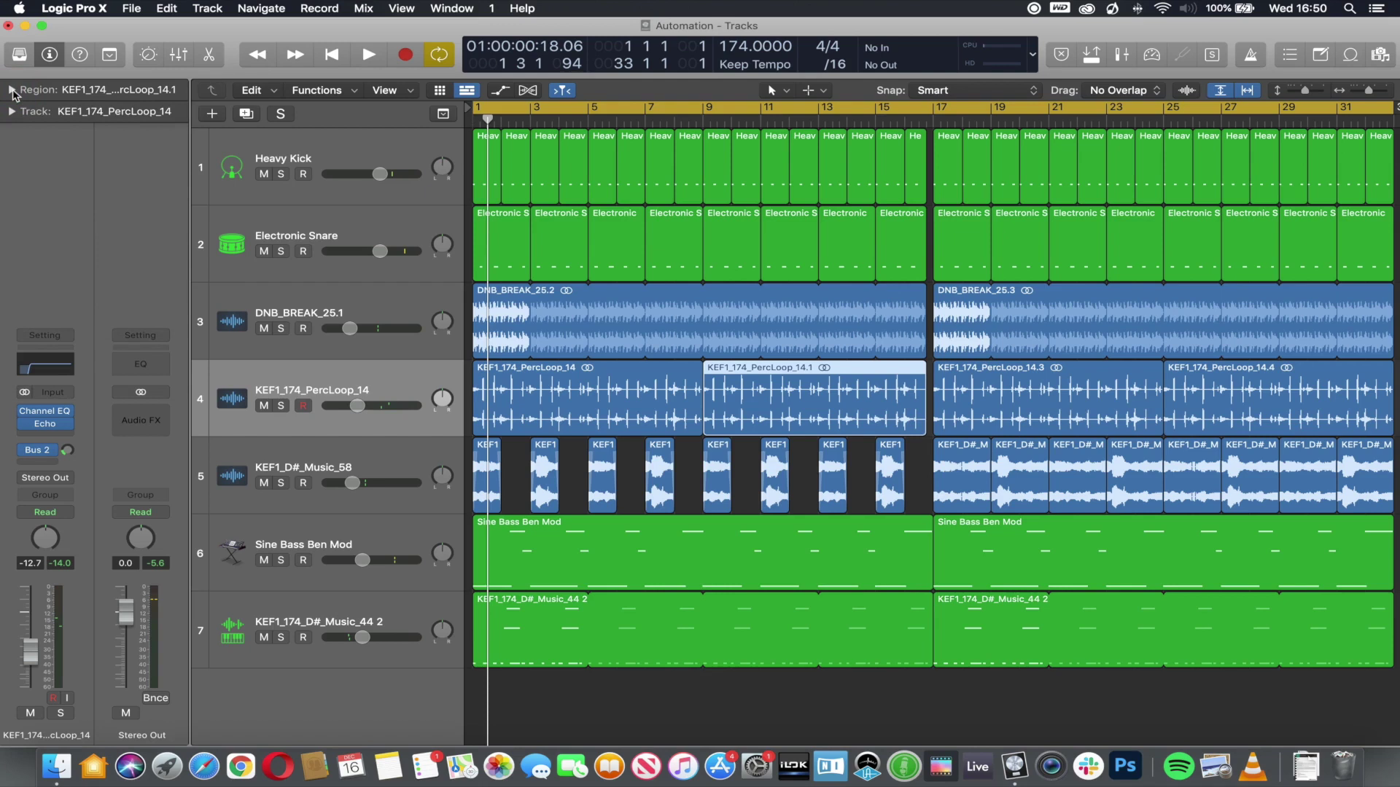
pyautogui.press('x')
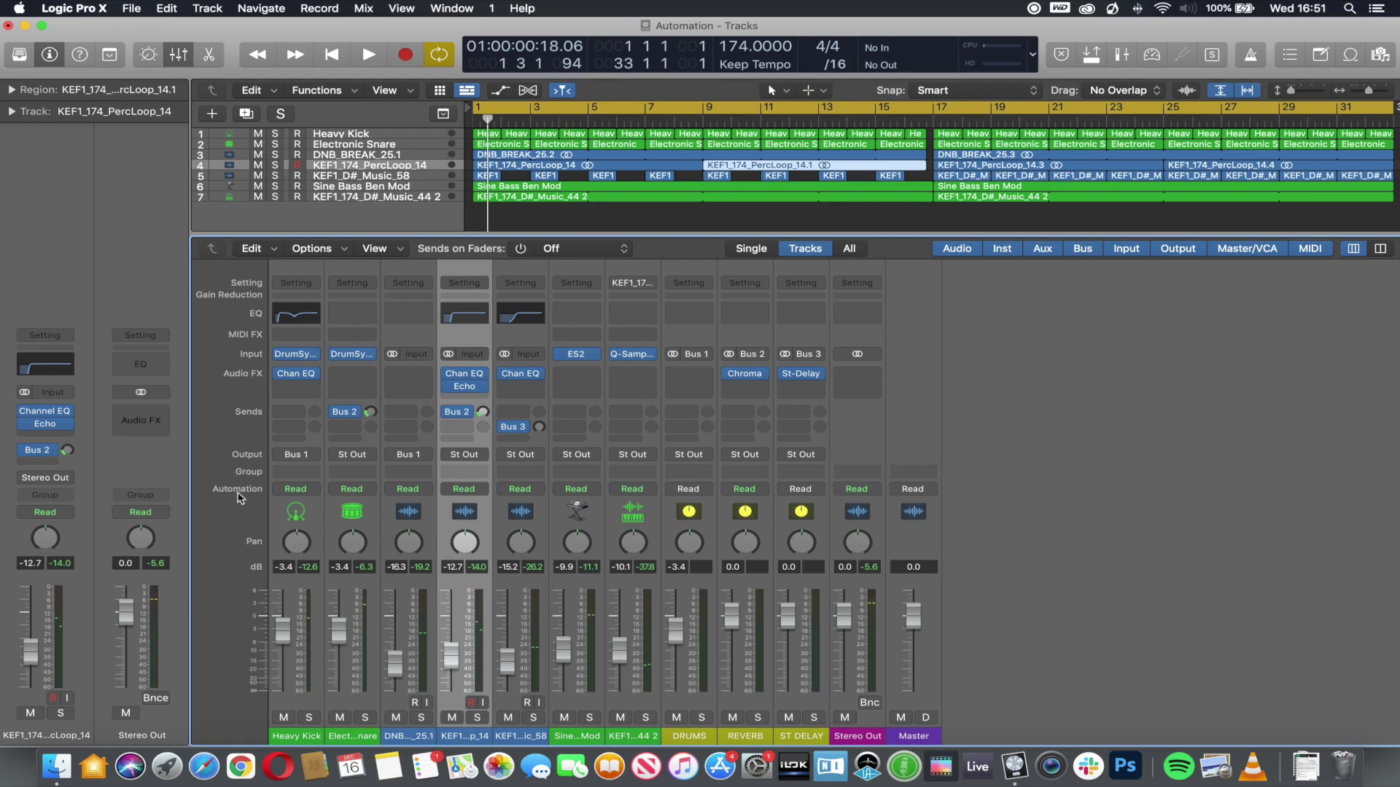
# Show Heavy Kick's Read, Touch, Latch and Write automation mode menu in the mixer.
pyautogui.moveTo(348, 498)
pyautogui.moveTo(827, 493)
pyautogui.click(313, 490)
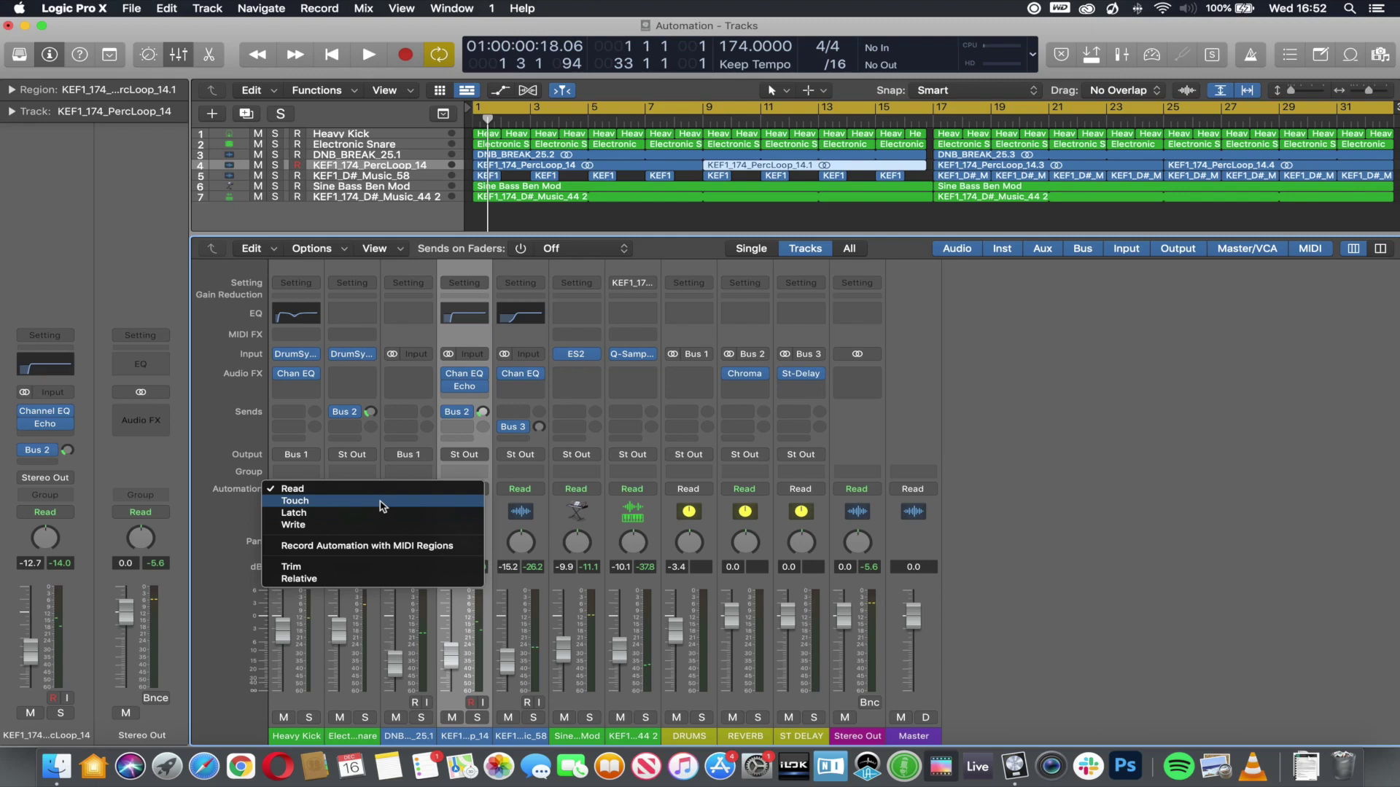
# Switch the KEF1_D#_Music_58 channel's automation mode to Latch.
pyautogui.press('Escape')
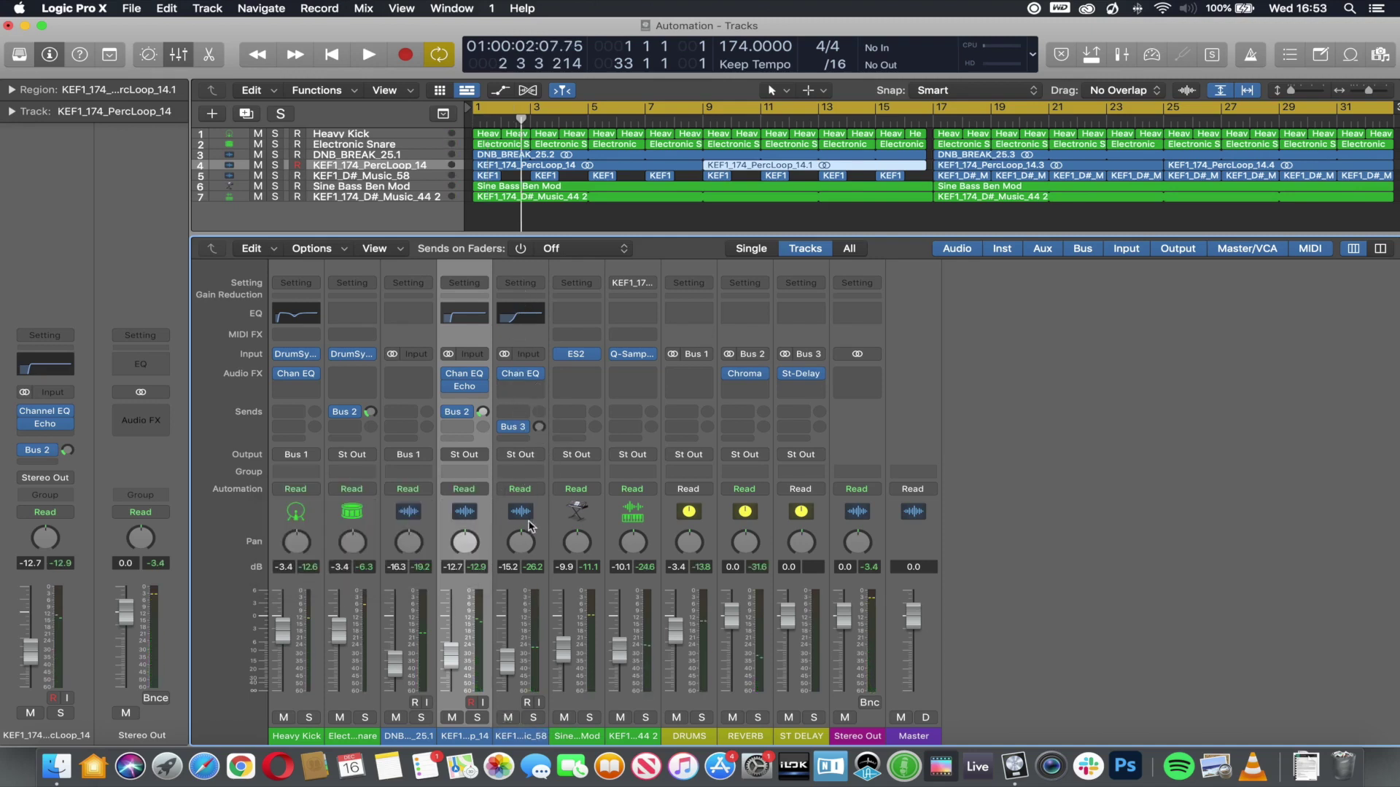
pyautogui.click(533, 491)
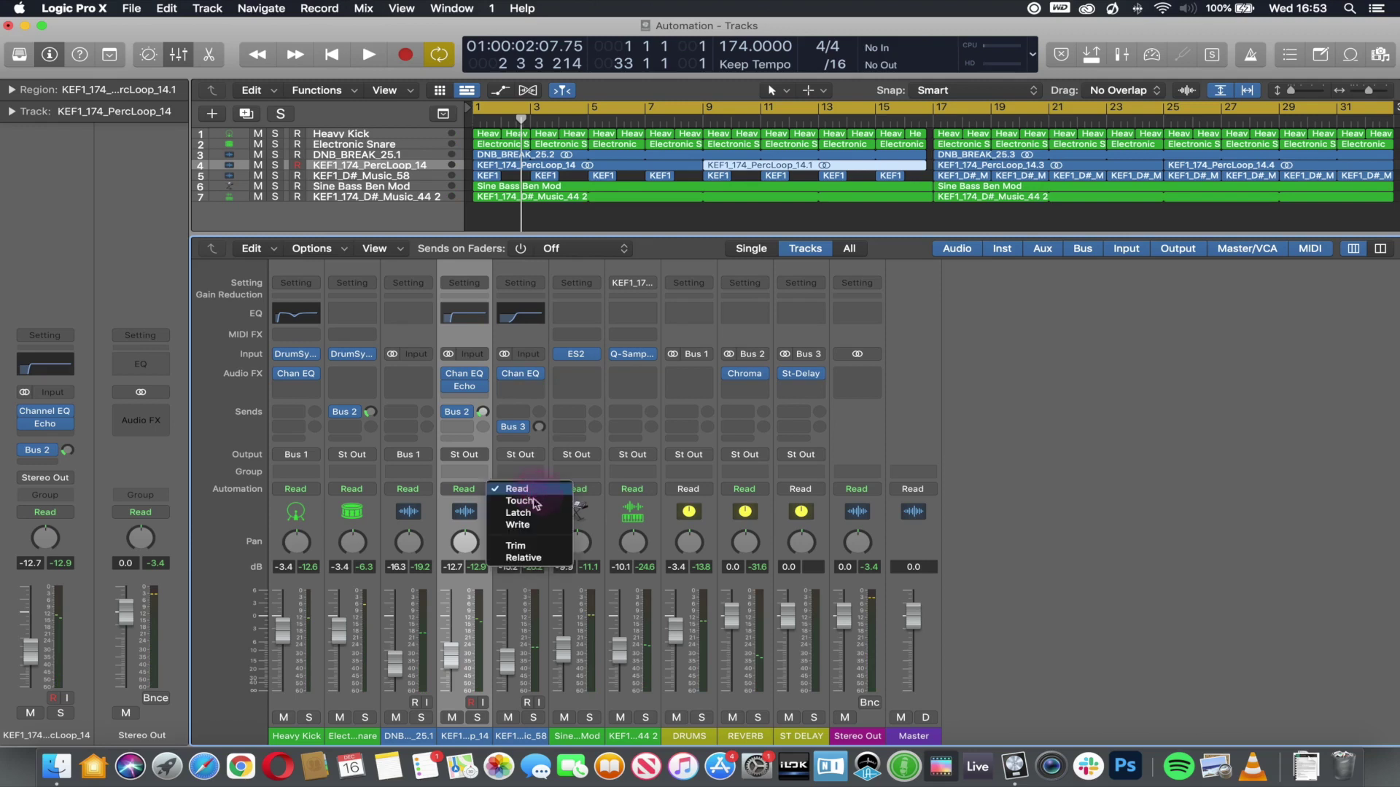
pyautogui.click(534, 514)
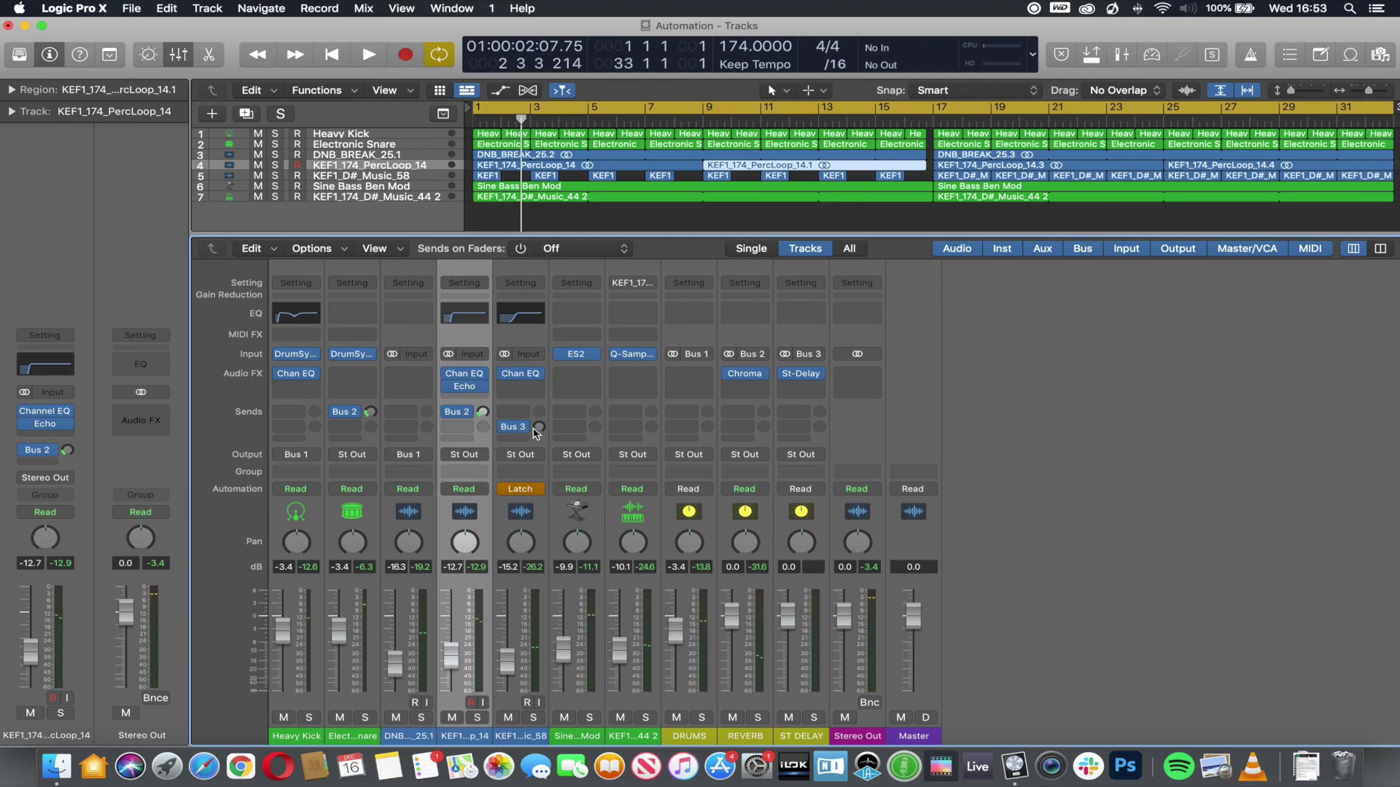
# Record a live ride of the Bus 3 send level during playback, then return the channel to Read.
pyautogui.press('space')
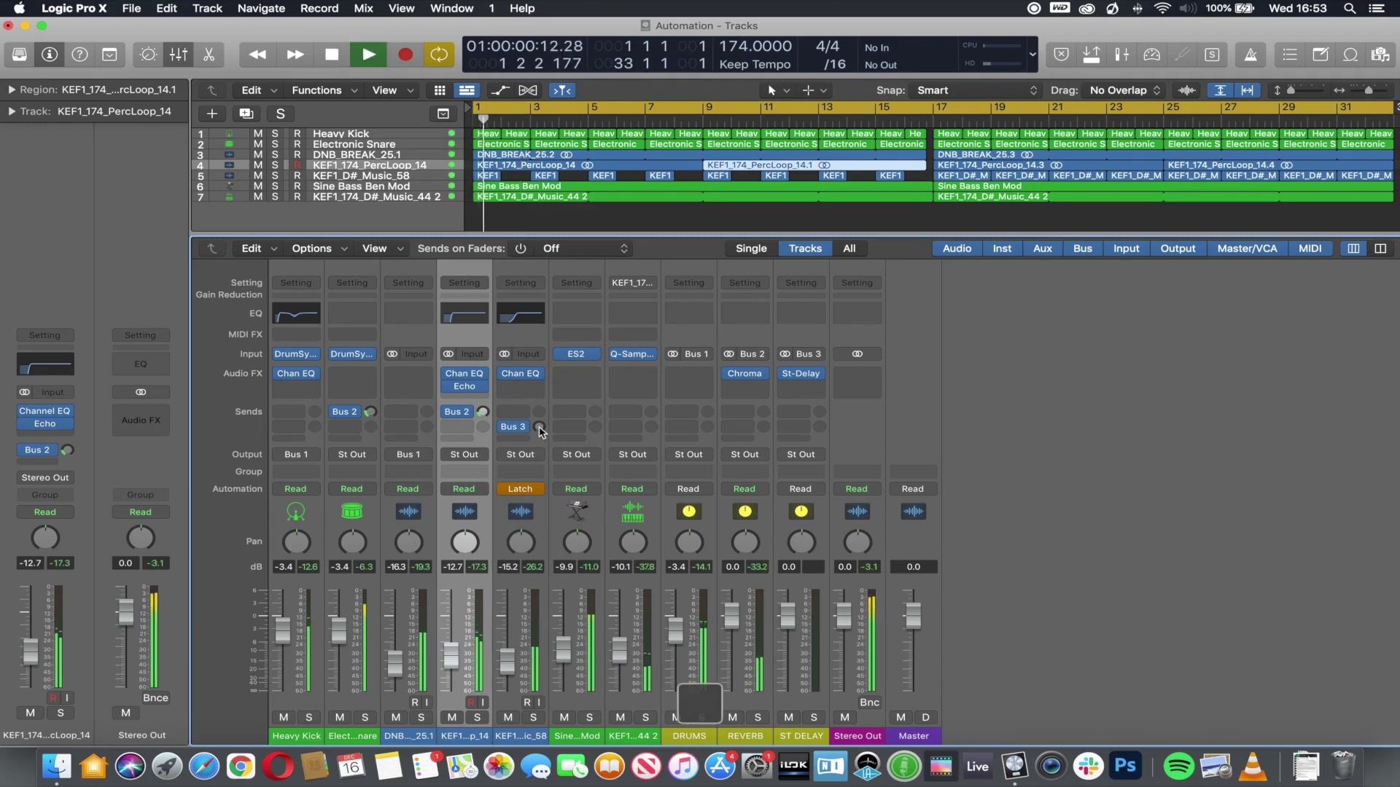
pyautogui.moveTo(539, 429)
pyautogui.mouseDown()
pyautogui.moveTo(539, 411)
pyautogui.moveTo(539, 451)
pyautogui.mouseUp()
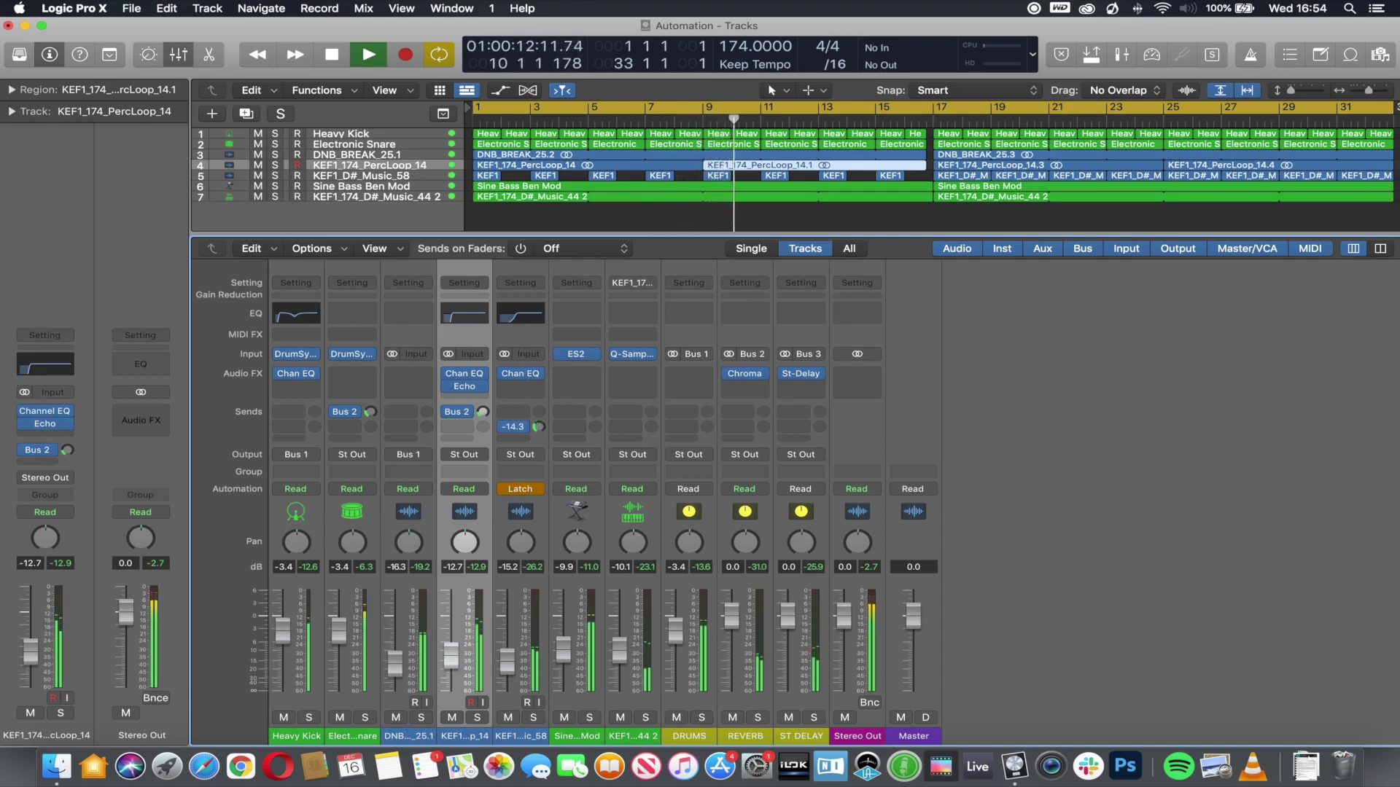
pyautogui.press('space')
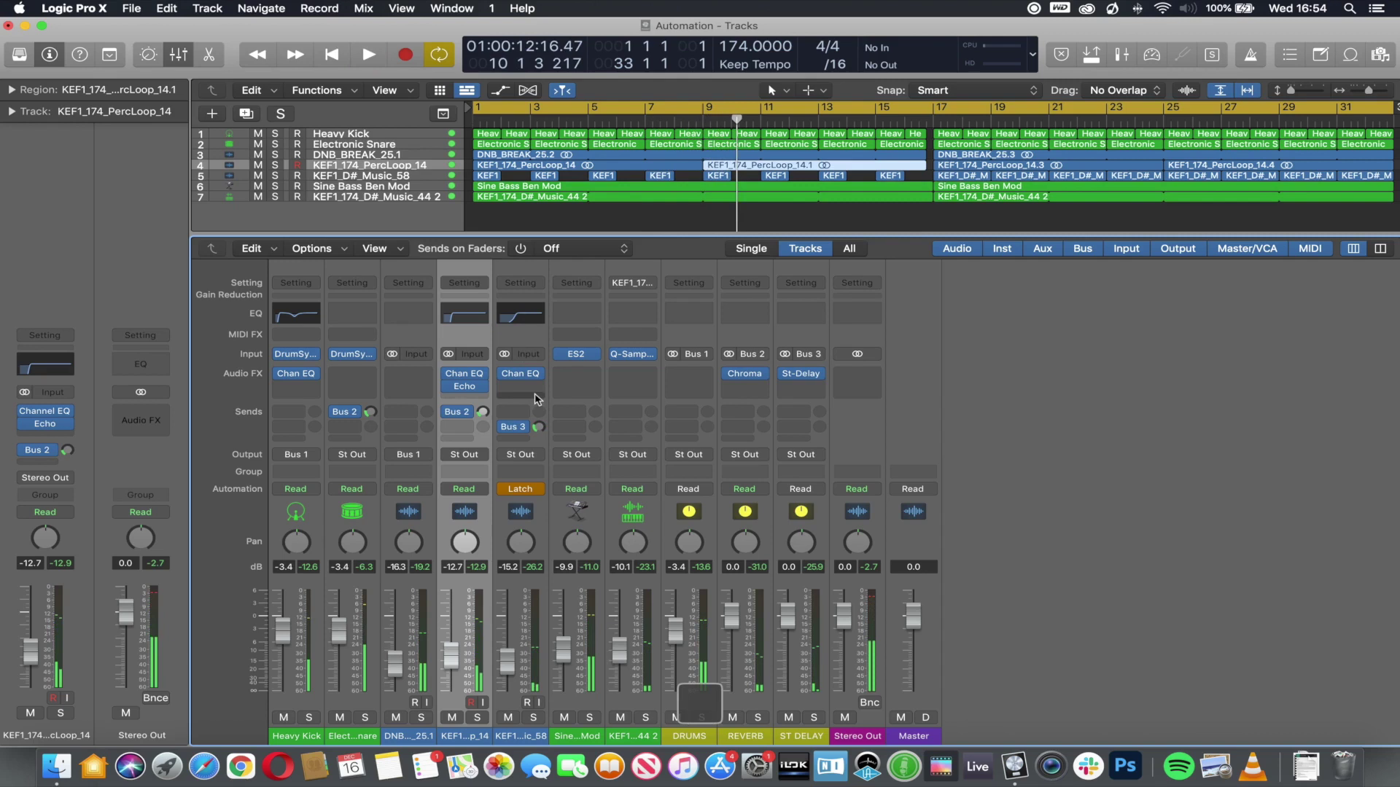
pyautogui.click(527, 489)
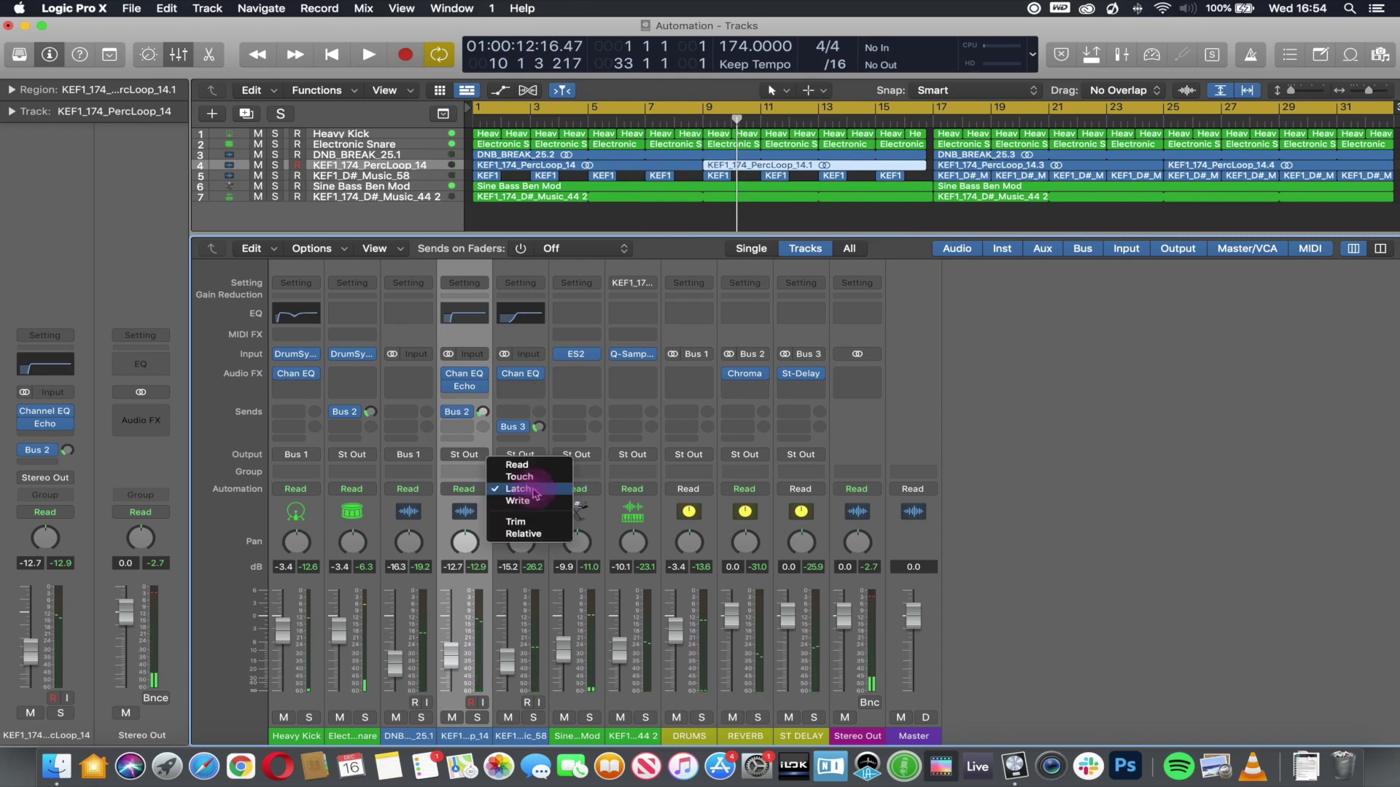
pyautogui.click(556, 468)
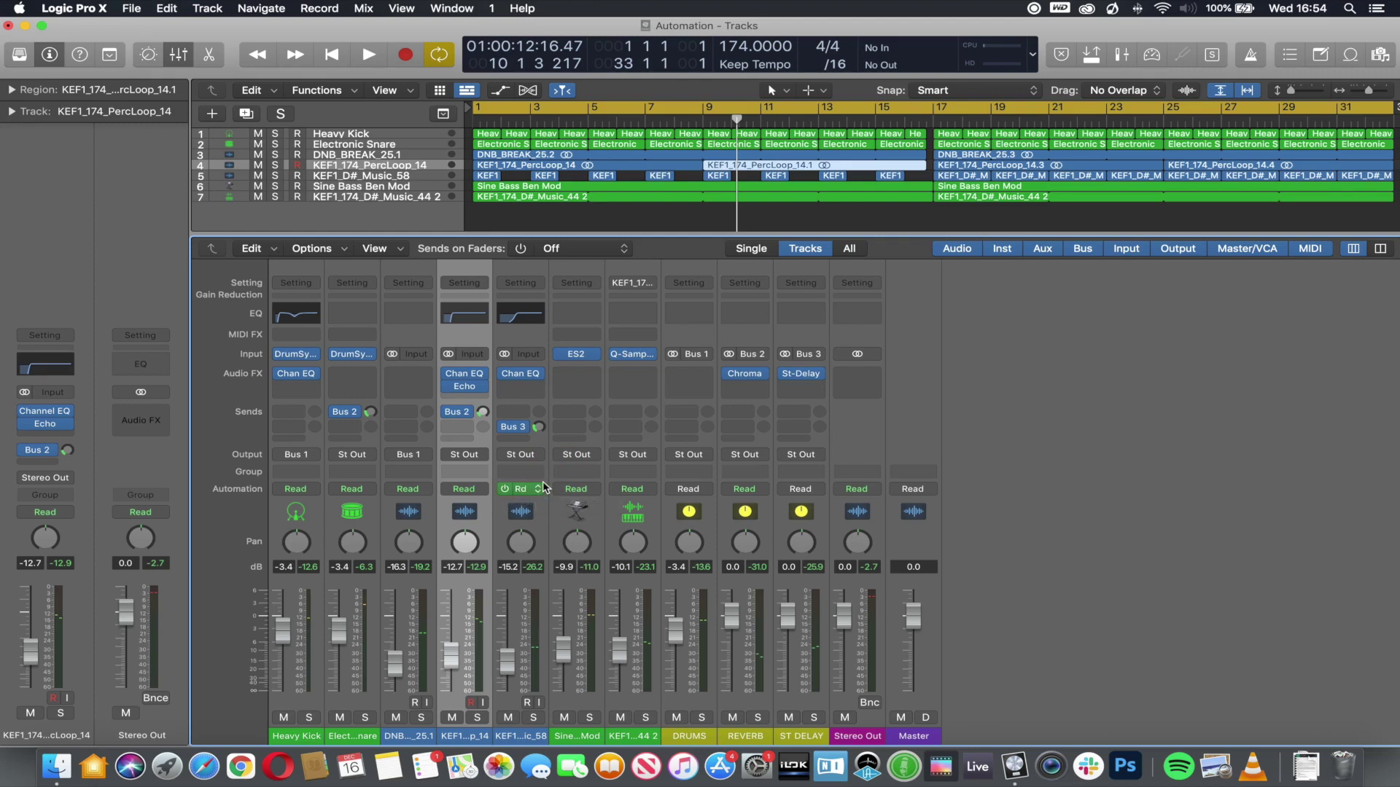
# Close the mixer and show KEF1_D#_Music_58's Send 2 curve (-22.8 to +1.7 dB) in its own lane.
pyautogui.press('x')
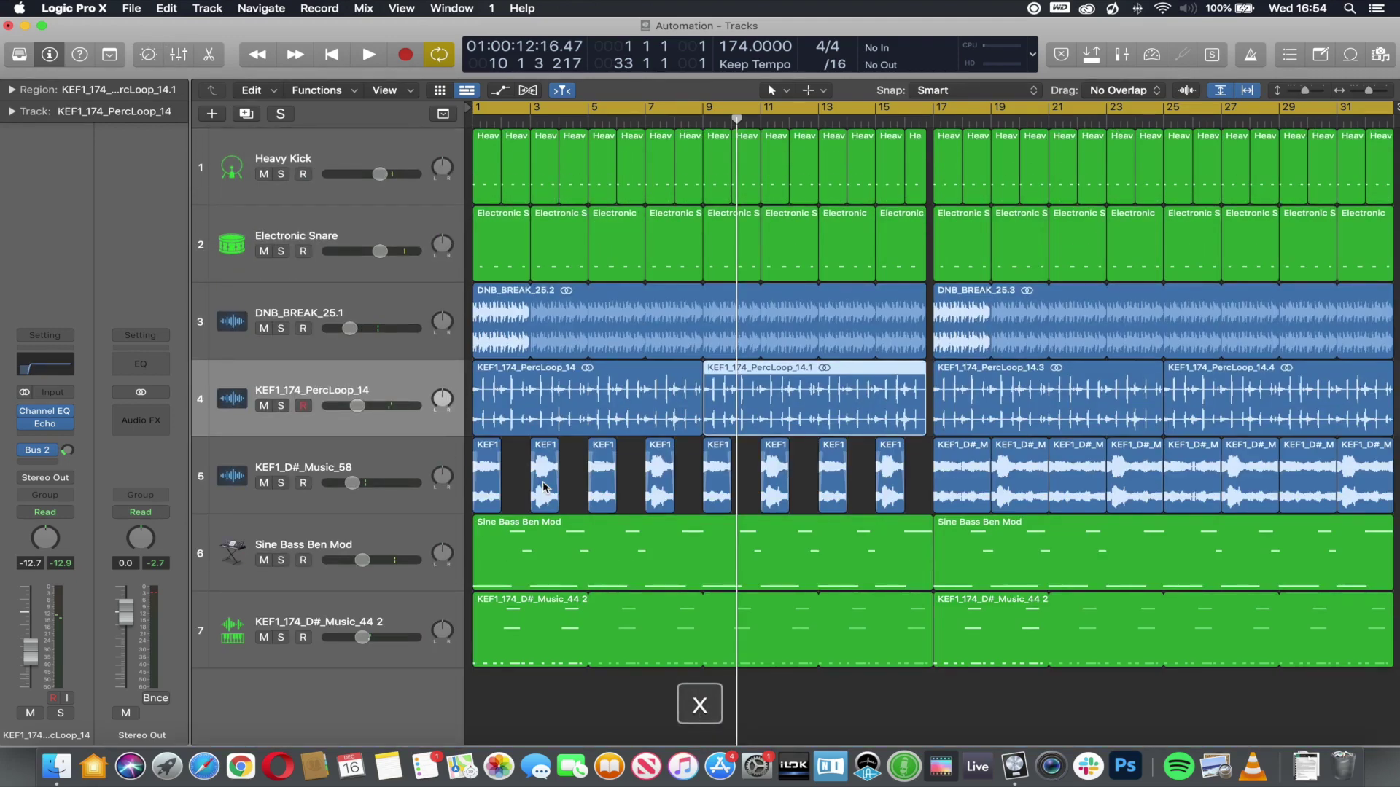
pyautogui.press('a')
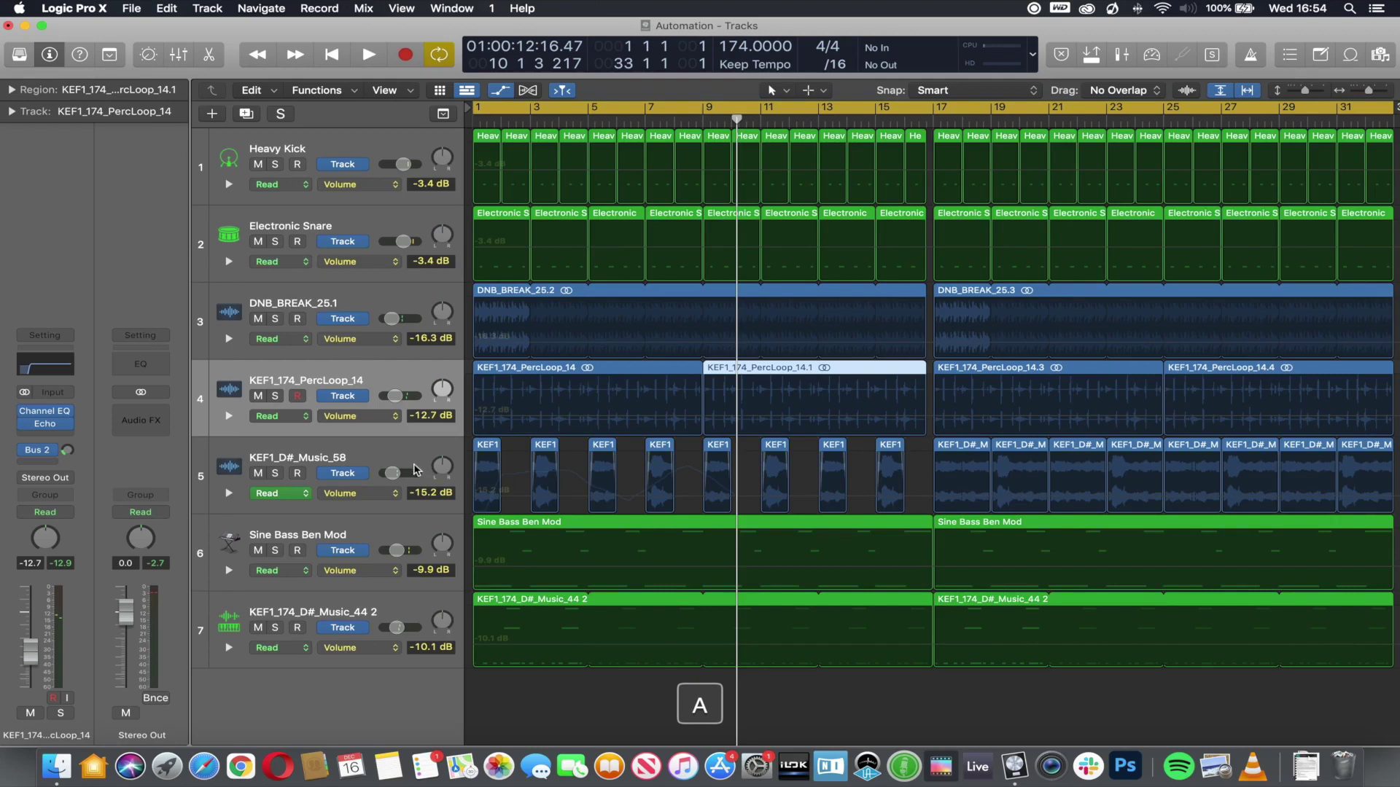
pyautogui.click(380, 454)
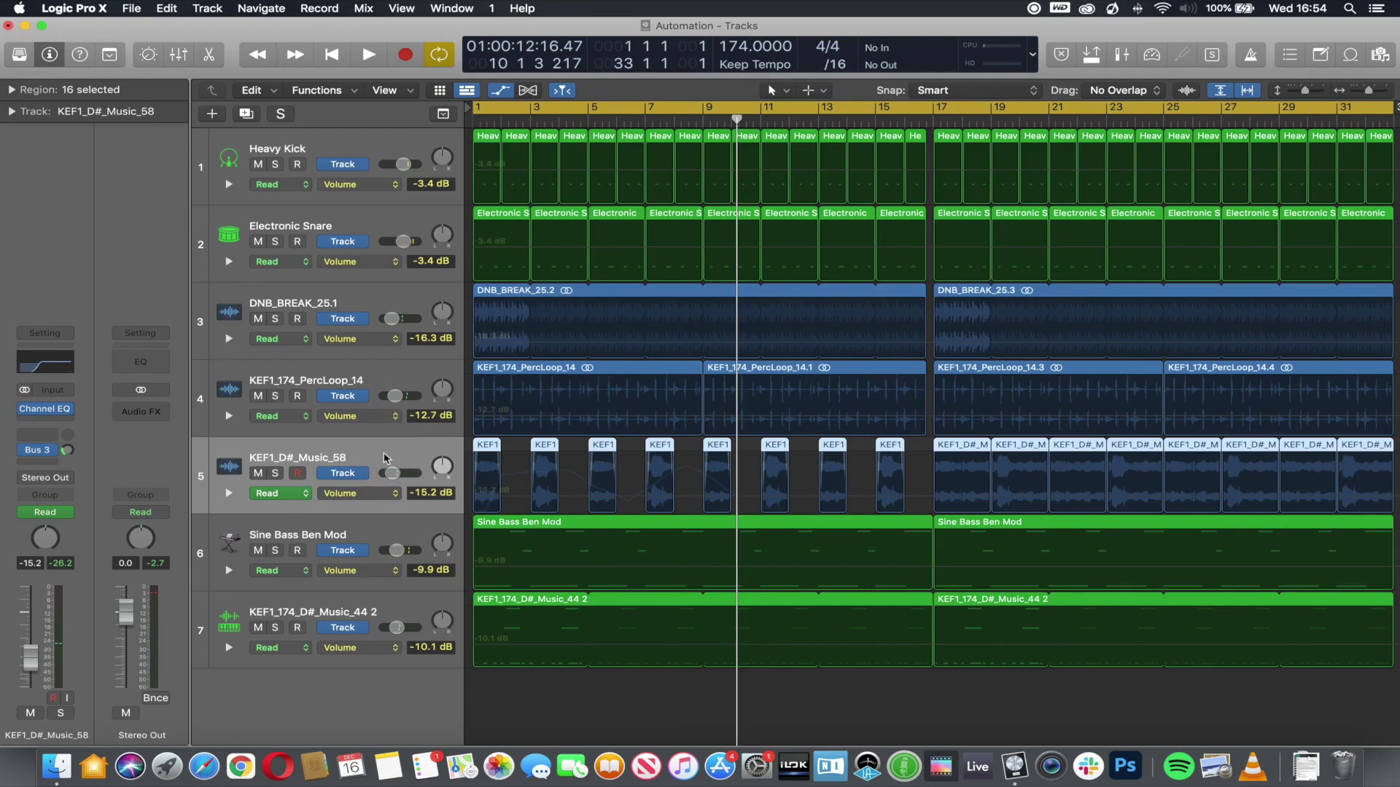
pyautogui.click(228, 493)
pyautogui.press('cmd+Up')
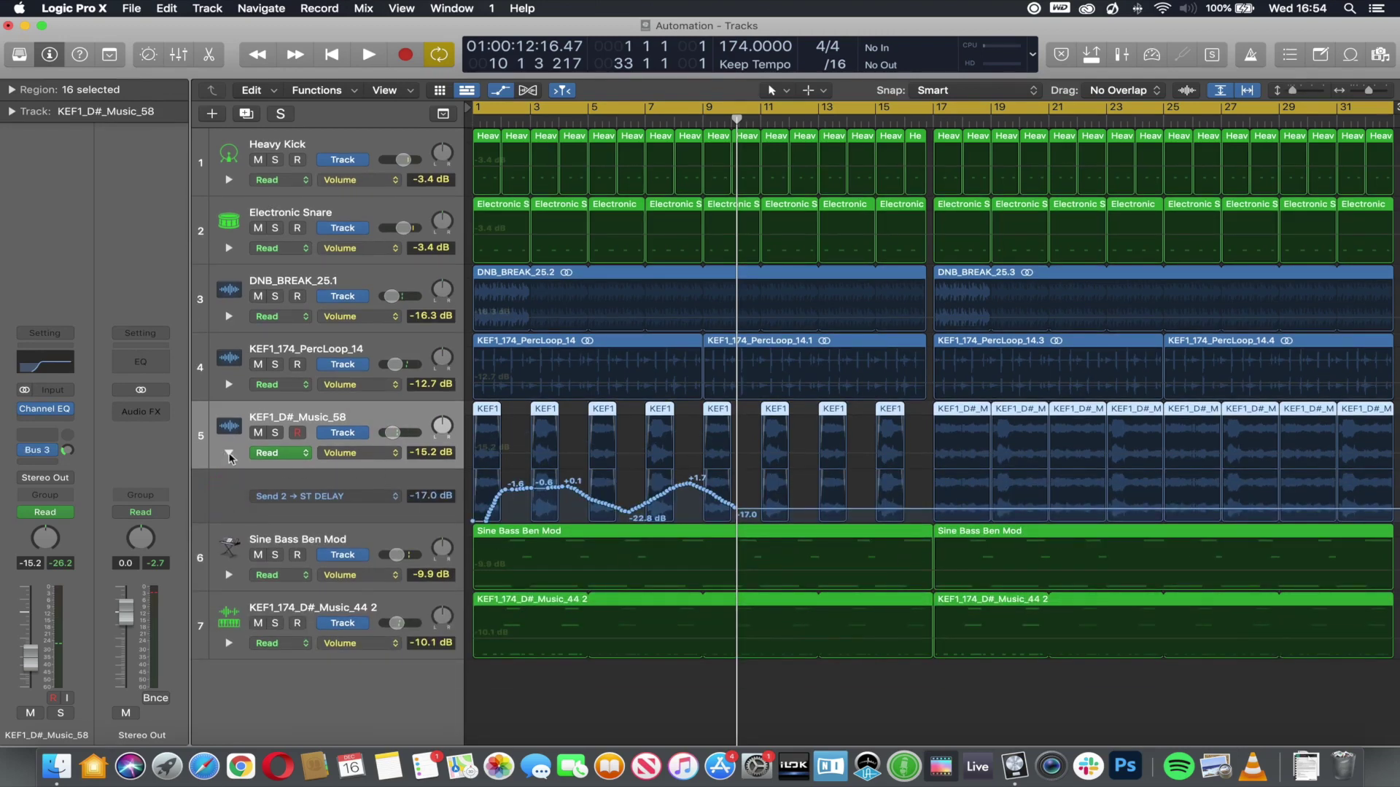
pyautogui.moveTo(291, 499)
# Zoom into bars 1–13 and reshape the send as a ramp from silence to +1.9 dB, then down to -18.5 dB.
pyautogui.moveTo(817, 421); pyautogui.dragTo(575, 523)
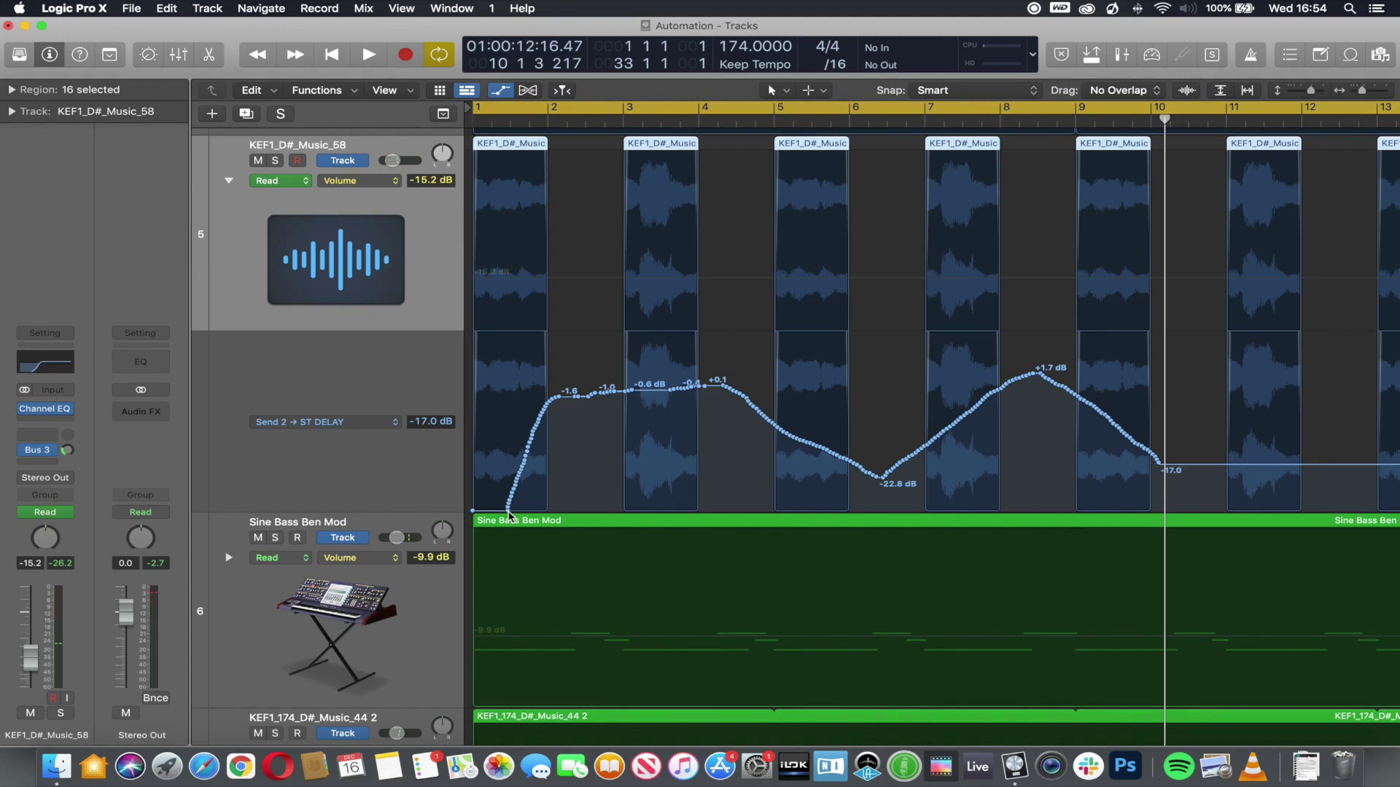
pyautogui.moveTo(510, 515); pyautogui.dragTo(1044, 373)
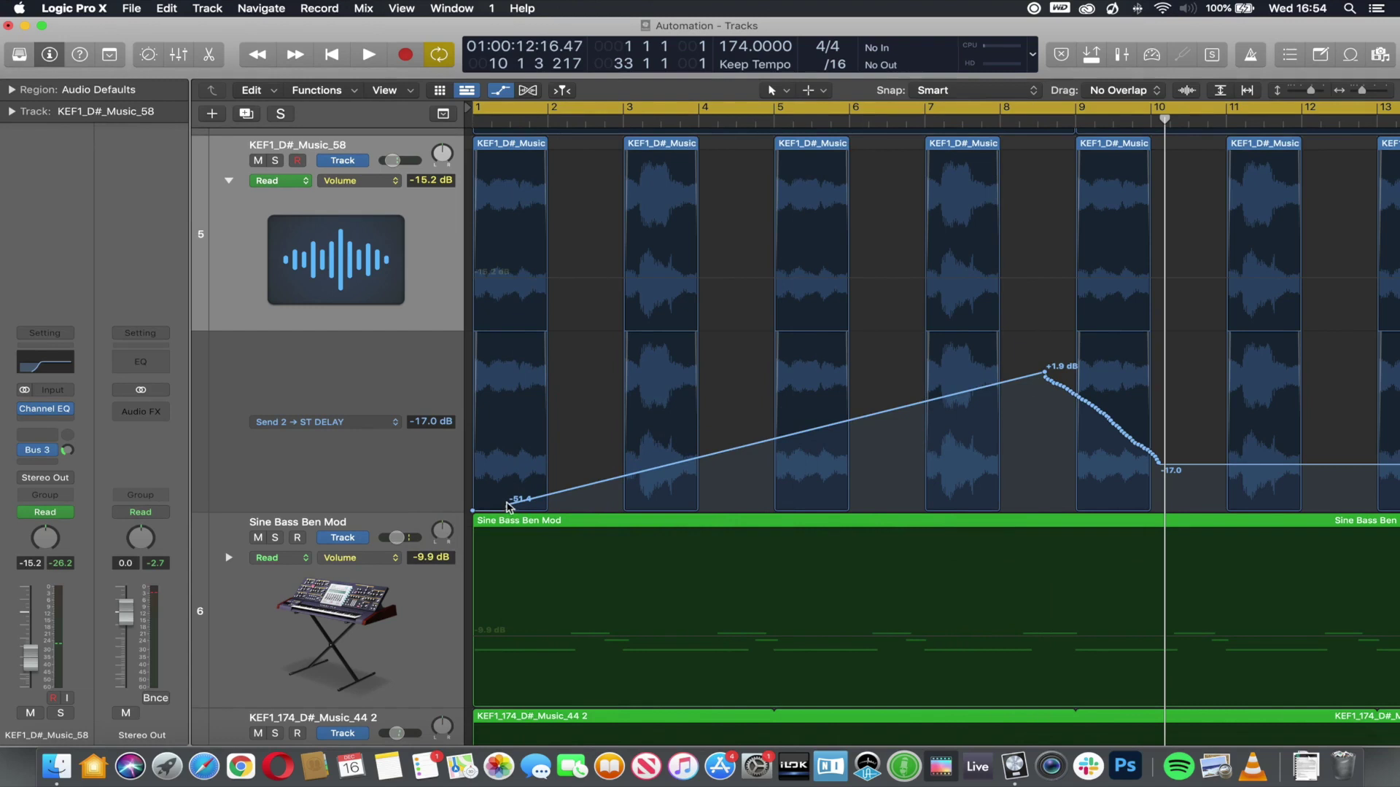
pyautogui.moveTo(508, 510); pyautogui.dragTo(474, 532)
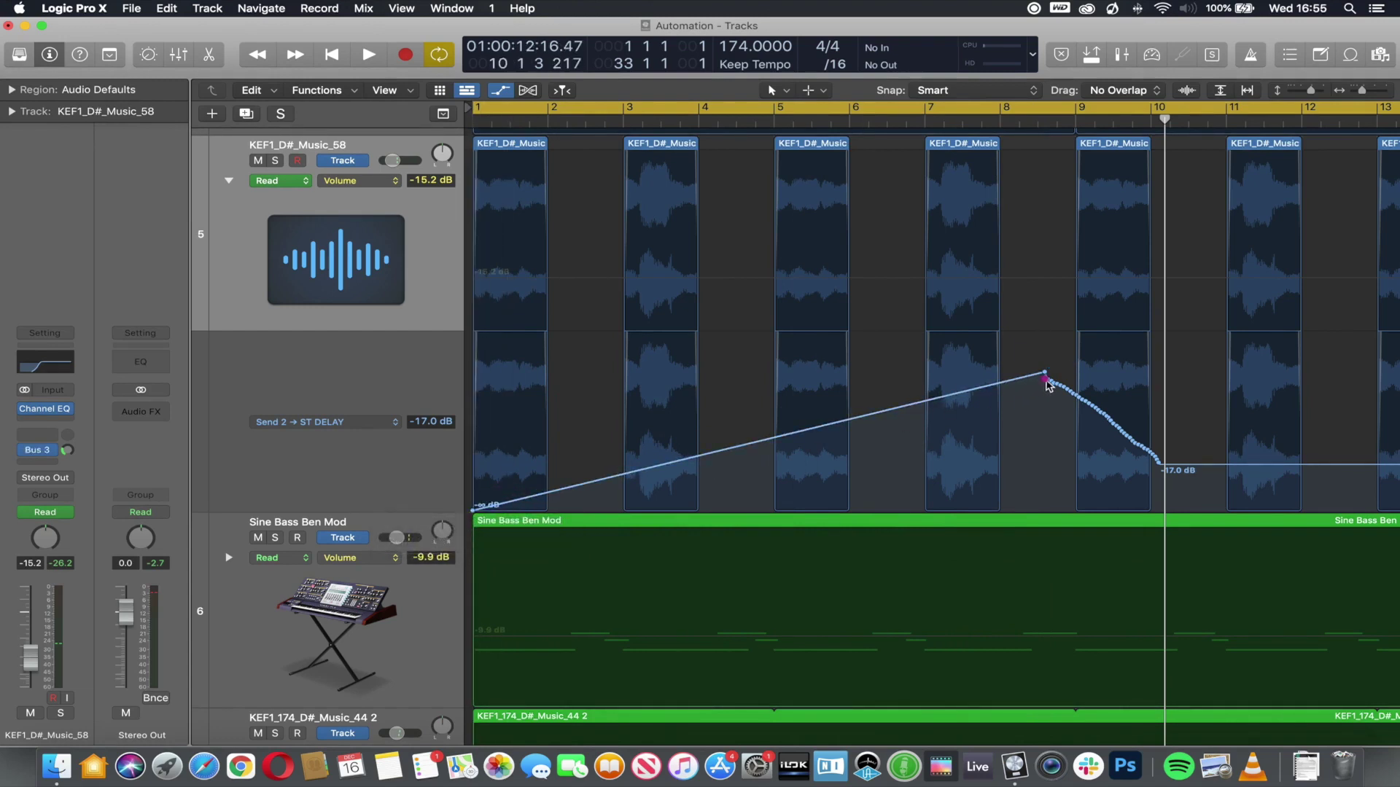
pyautogui.moveTo(1047, 386); pyautogui.dragTo(1047, 384)
pyautogui.click(1043, 378)
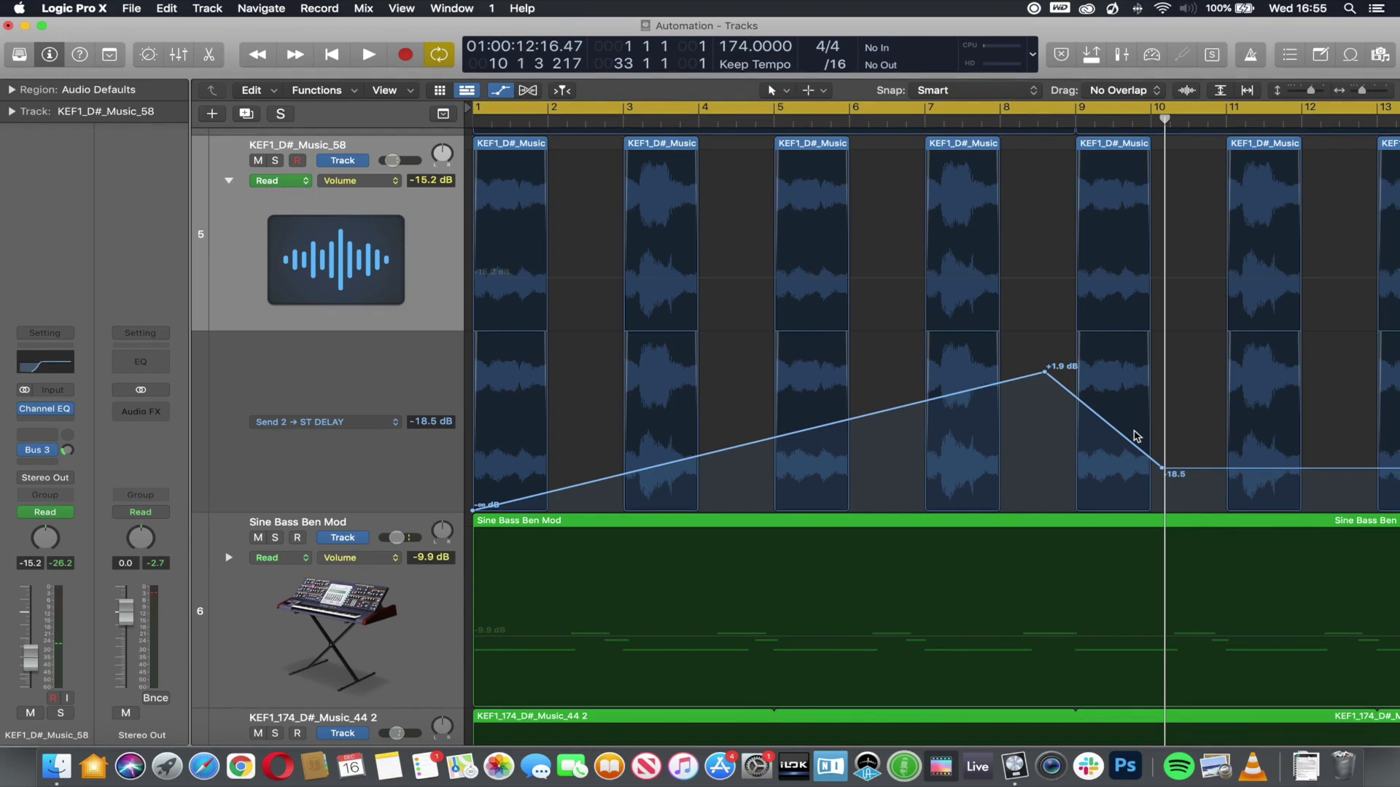
# Zoom out, delete the visible Send 2 automation on KEF1_D#_Music_58, and hide its lane.
pyautogui.keyDown('ctrl'); pyautogui.keyDown('alt'); pyautogui.click(1044, 433); pyautogui.keyUp('alt'); pyautogui.keyUp('ctrl')
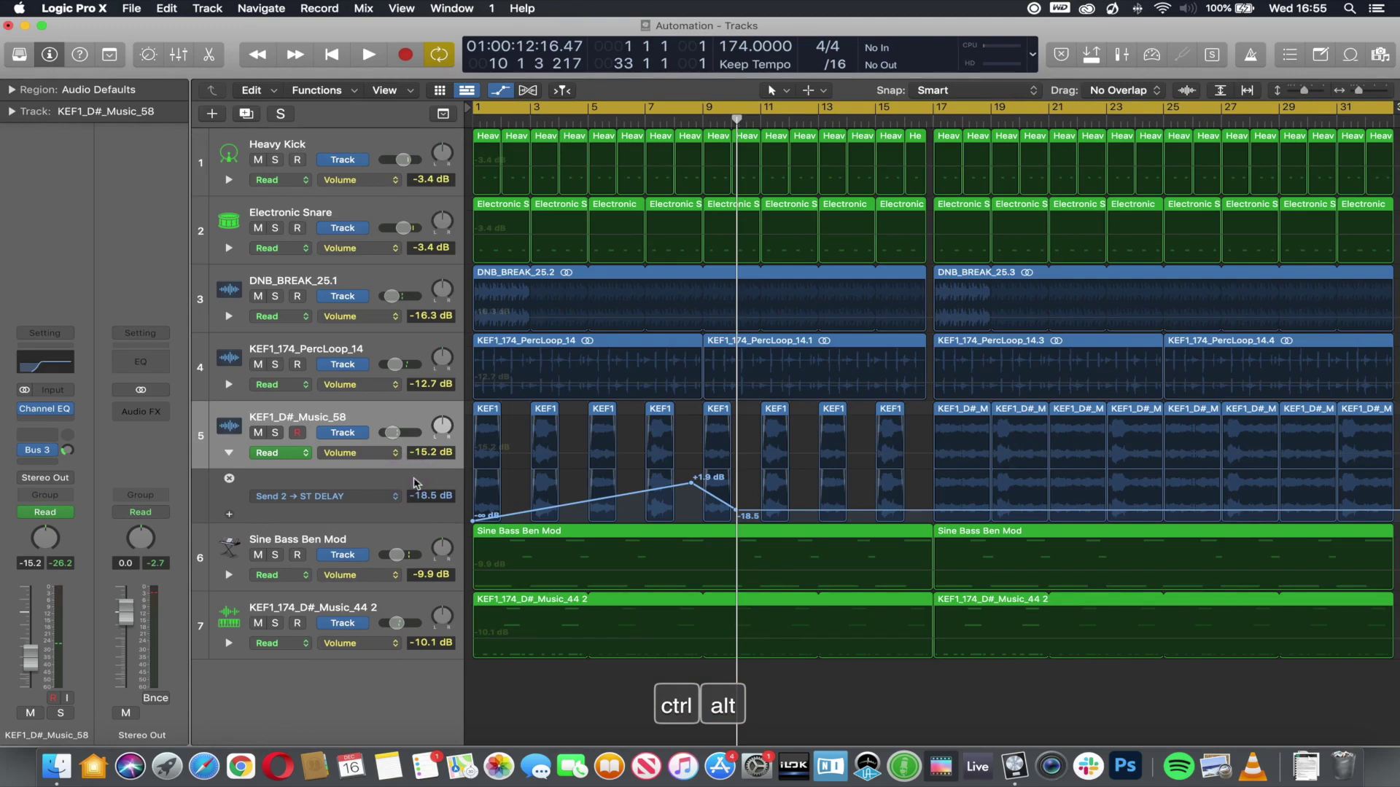
pyautogui.click(363, 8)
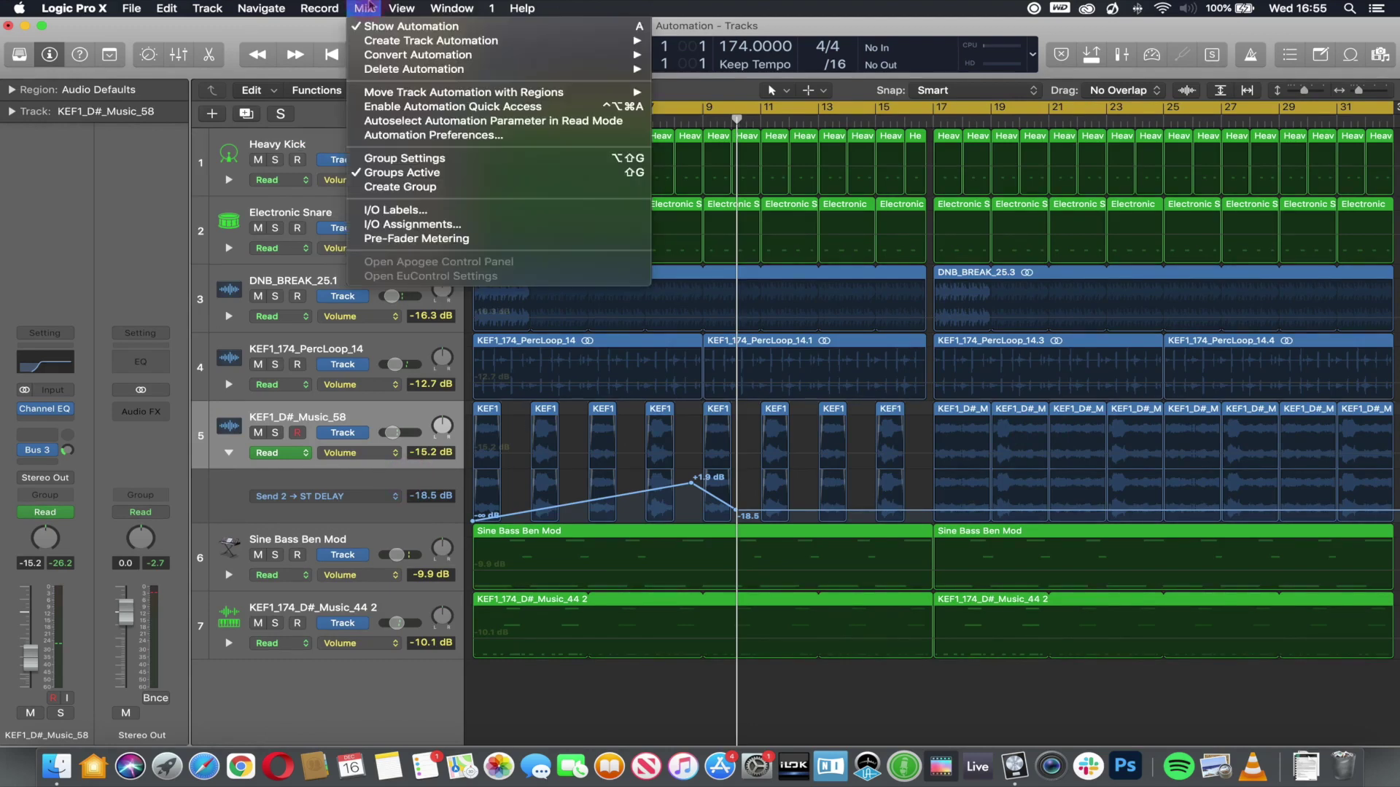
pyautogui.moveTo(380, 76)
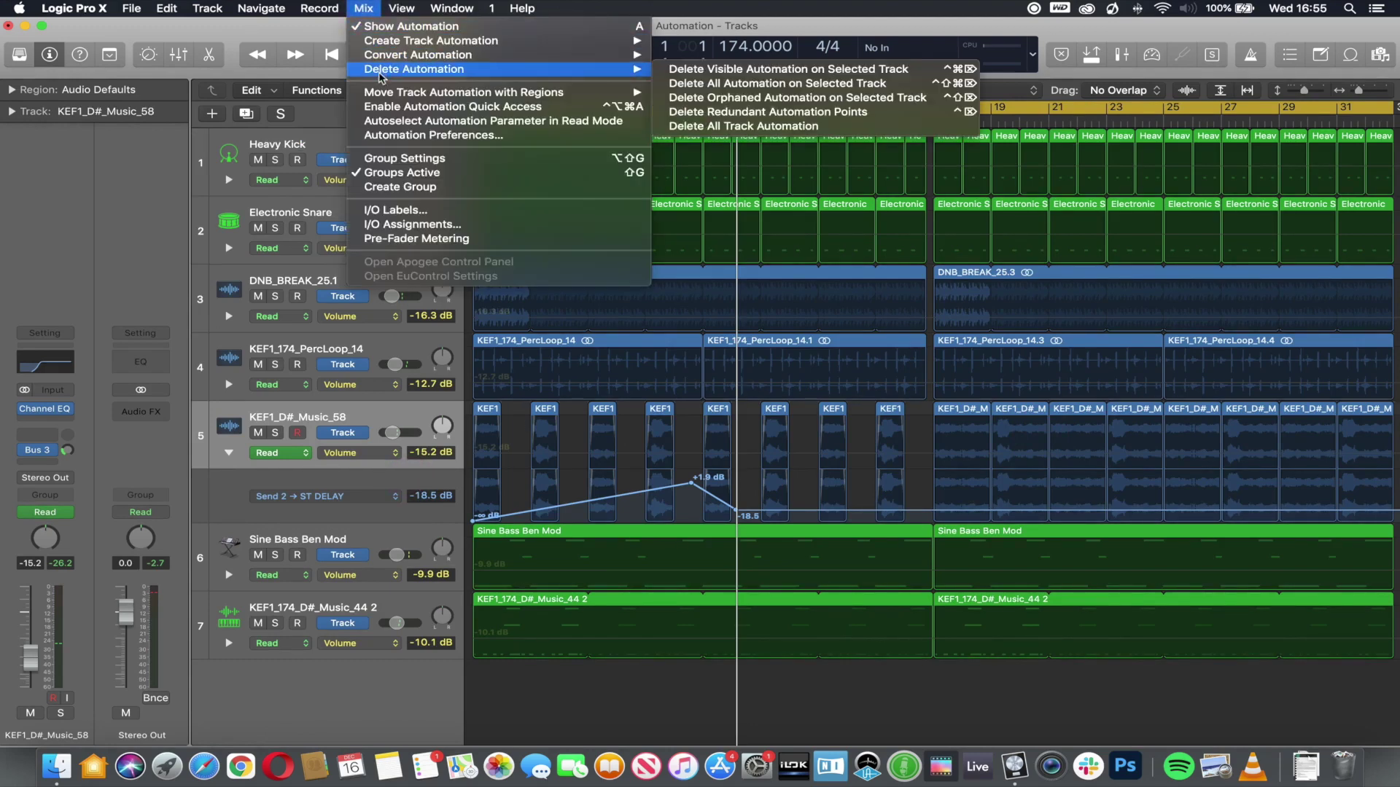
pyautogui.click(838, 69)
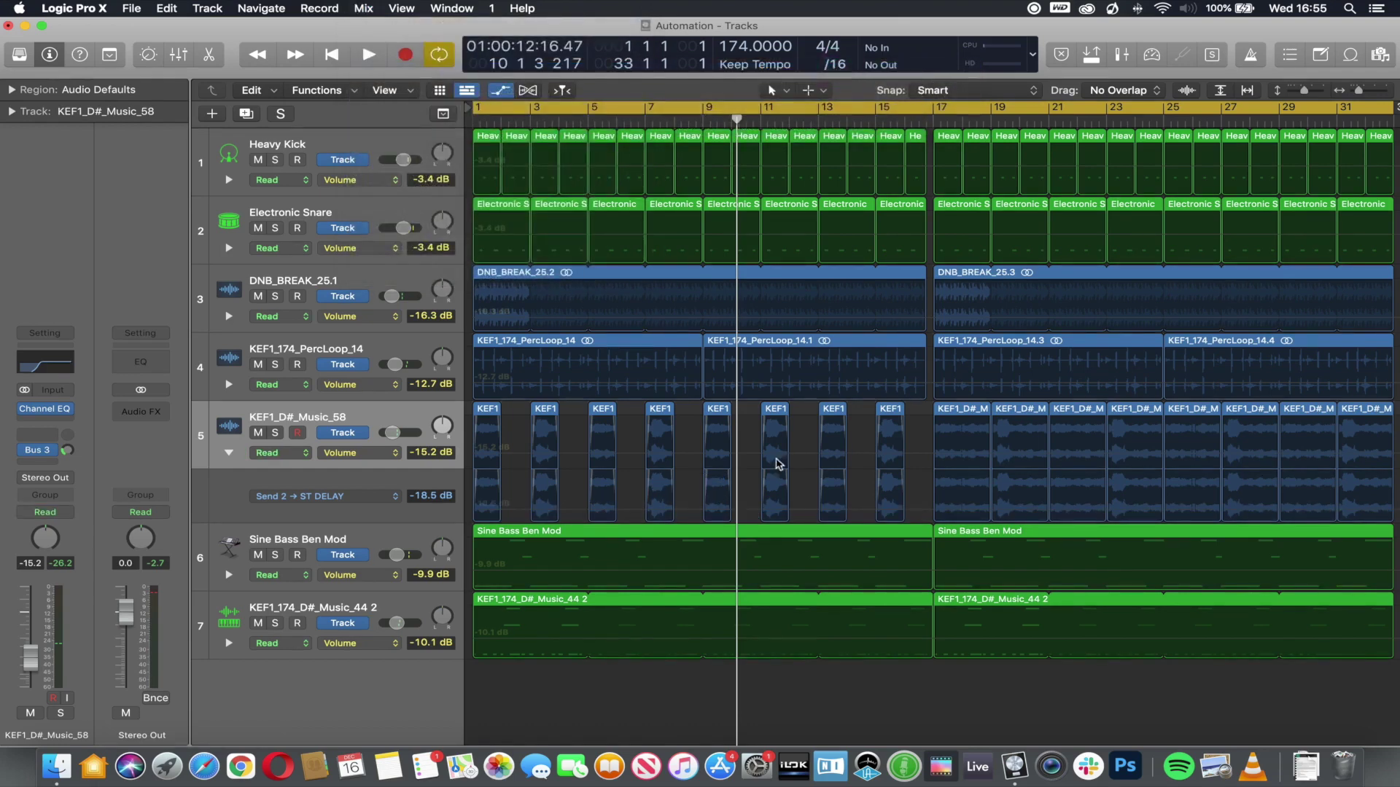
pyautogui.click(228, 453)
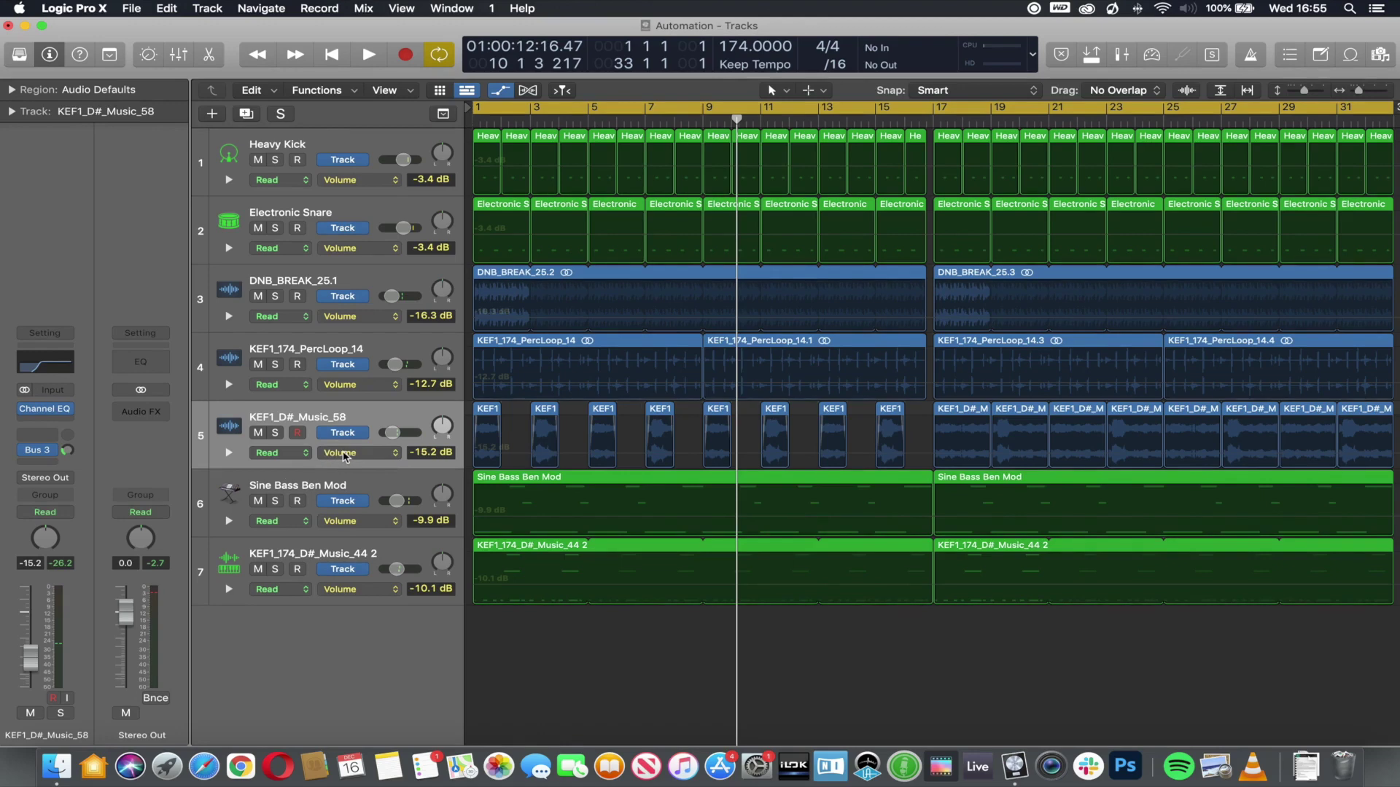
pyautogui.click(368, 458)
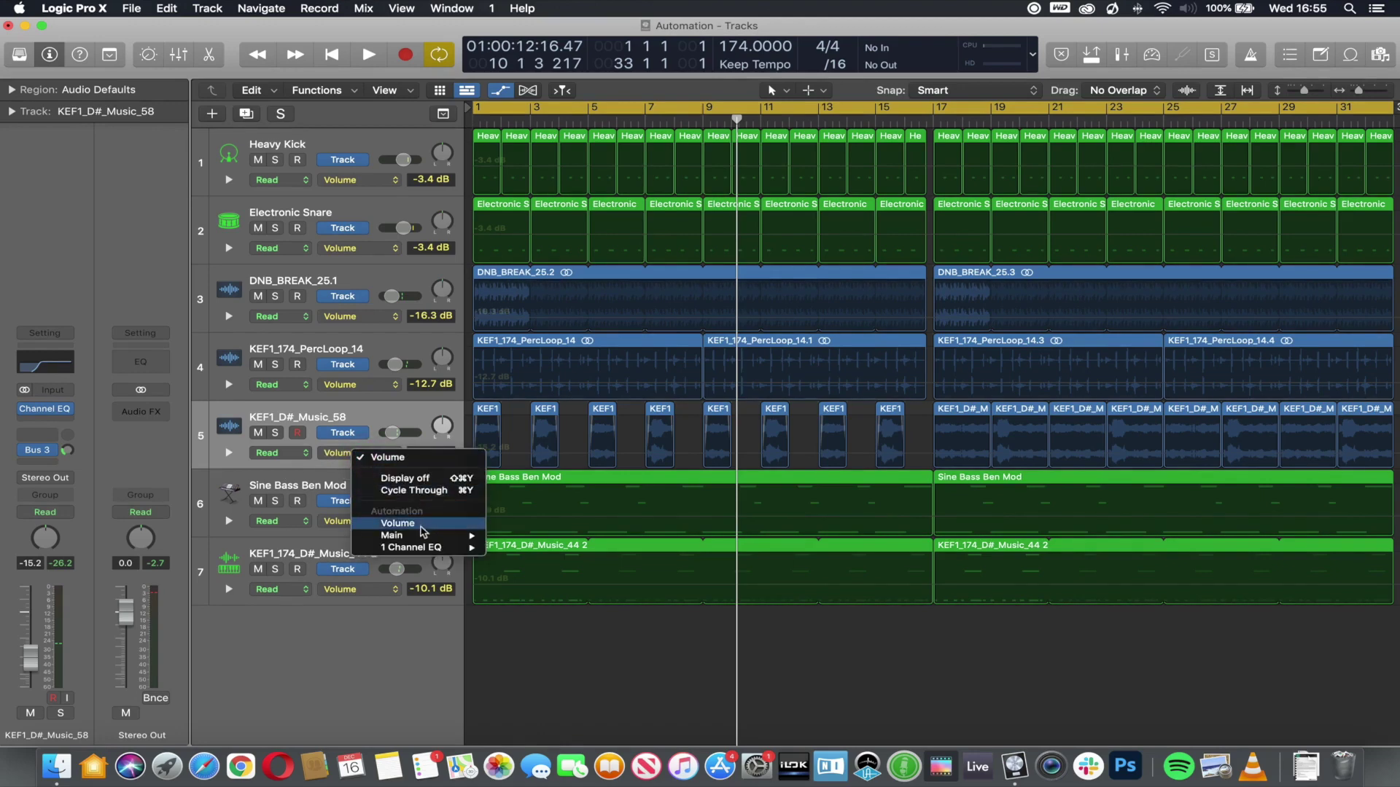
pyautogui.moveTo(423, 536)
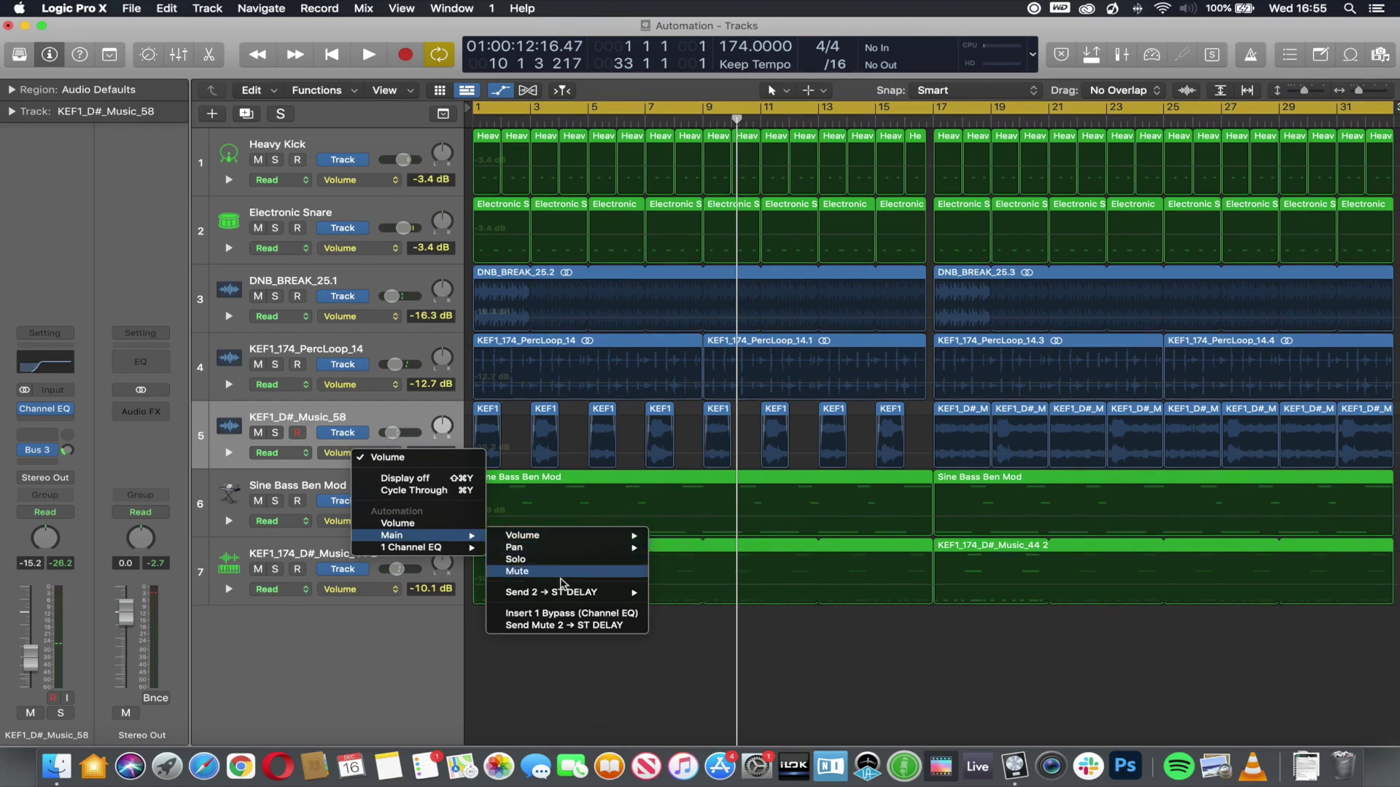
pyautogui.moveTo(560, 538)
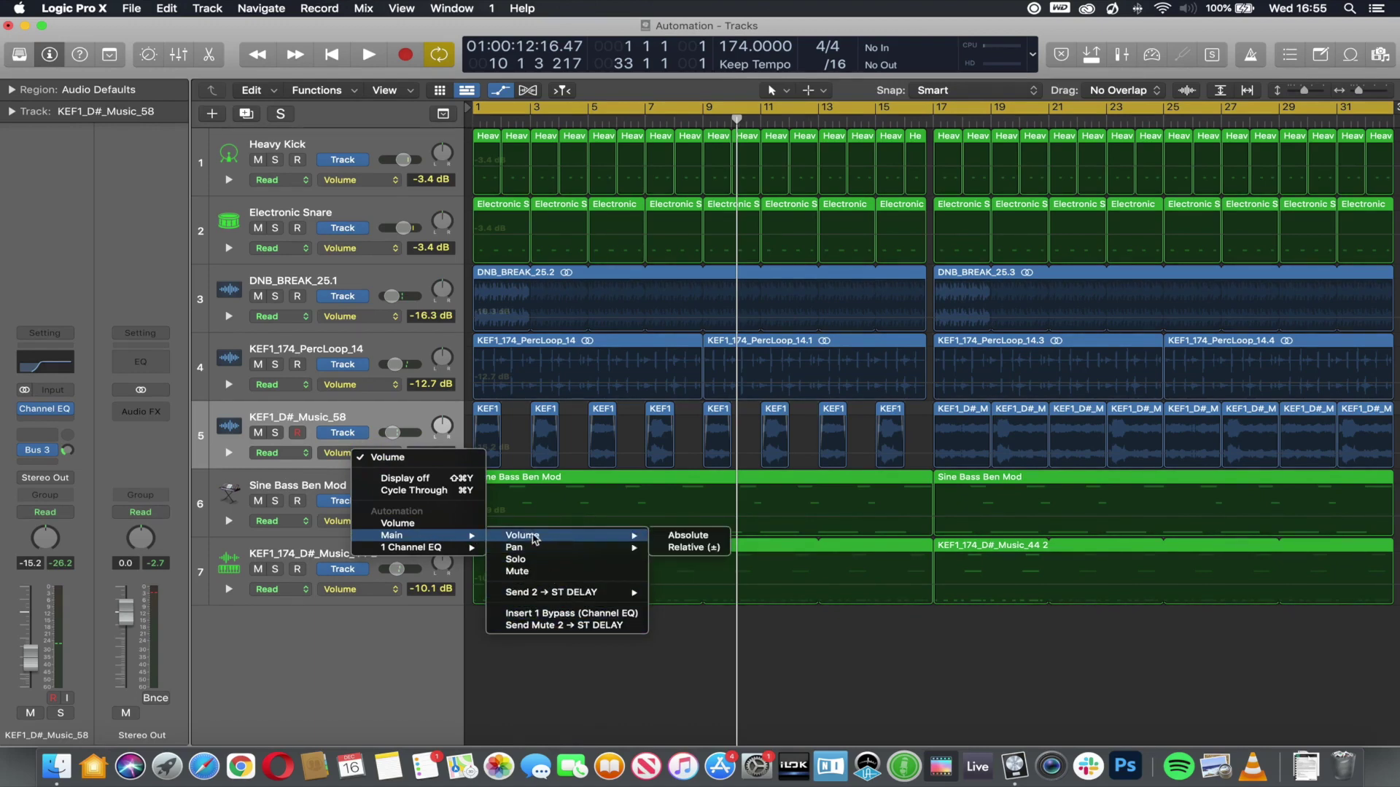
pyautogui.moveTo(523, 553)
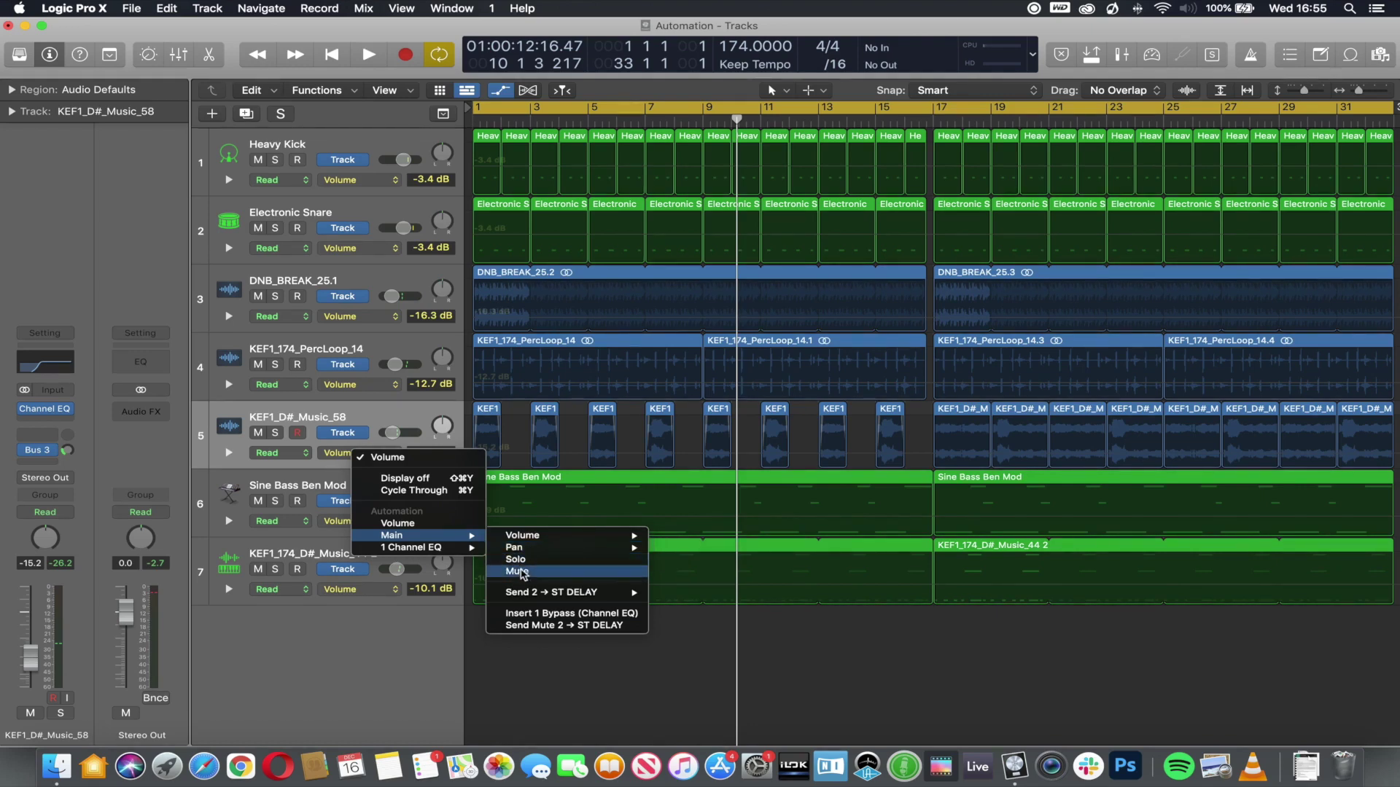
pyautogui.moveTo(563, 597)
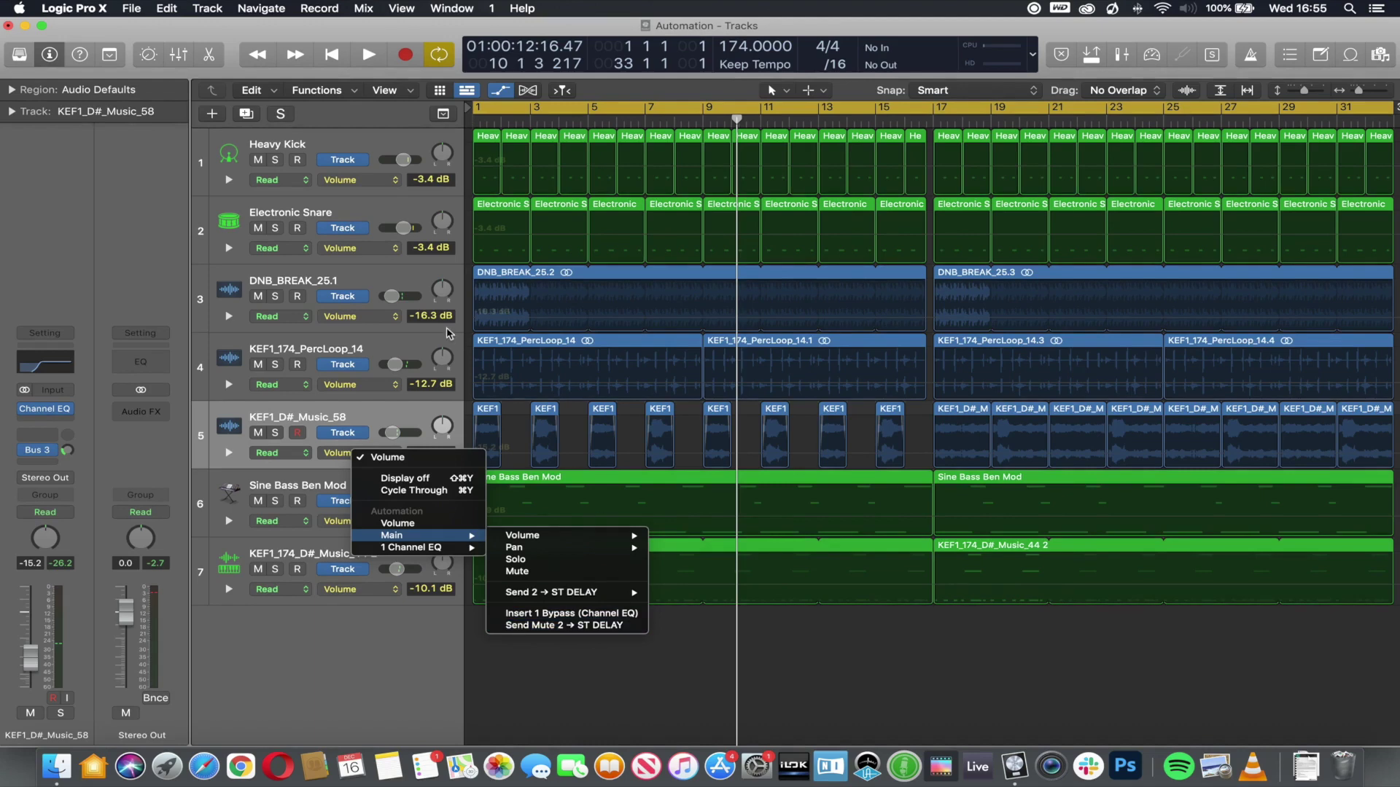
# Select KEF1_174_PercLoop_14, sweep its Channel EQ Low Cut to around 50 Hz, and close the EQ.
pyautogui.click(391, 413)
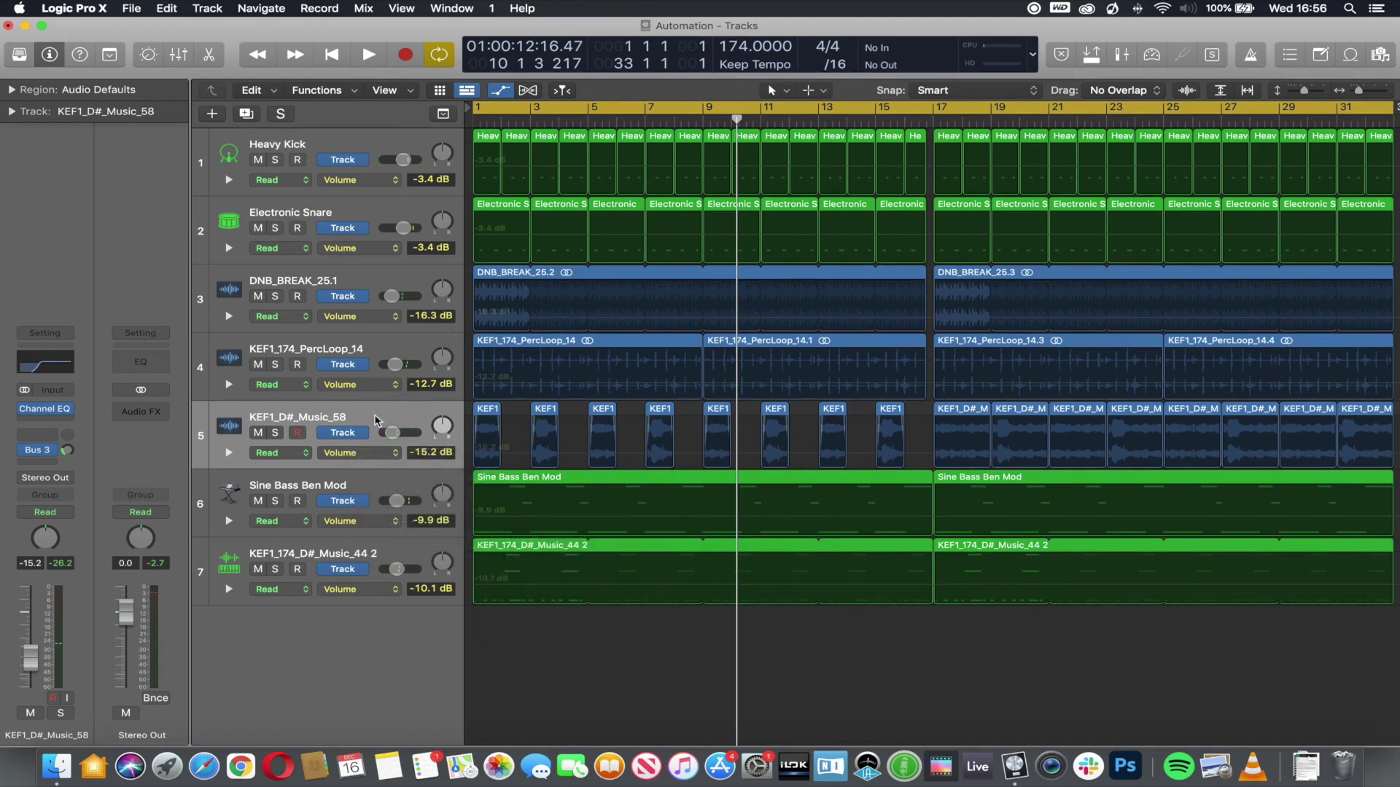
pyautogui.click(376, 421)
pyautogui.click(374, 348)
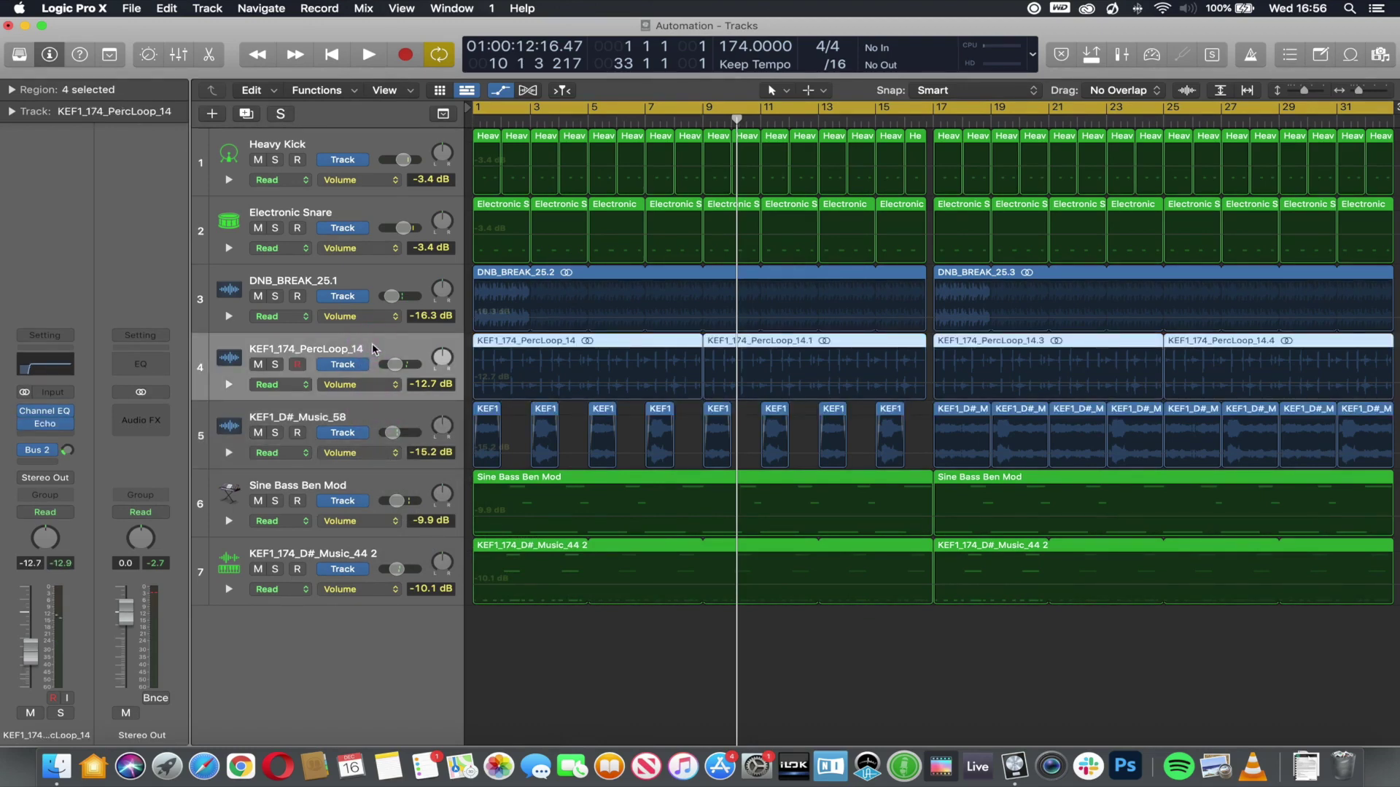
pyautogui.click(45, 408)
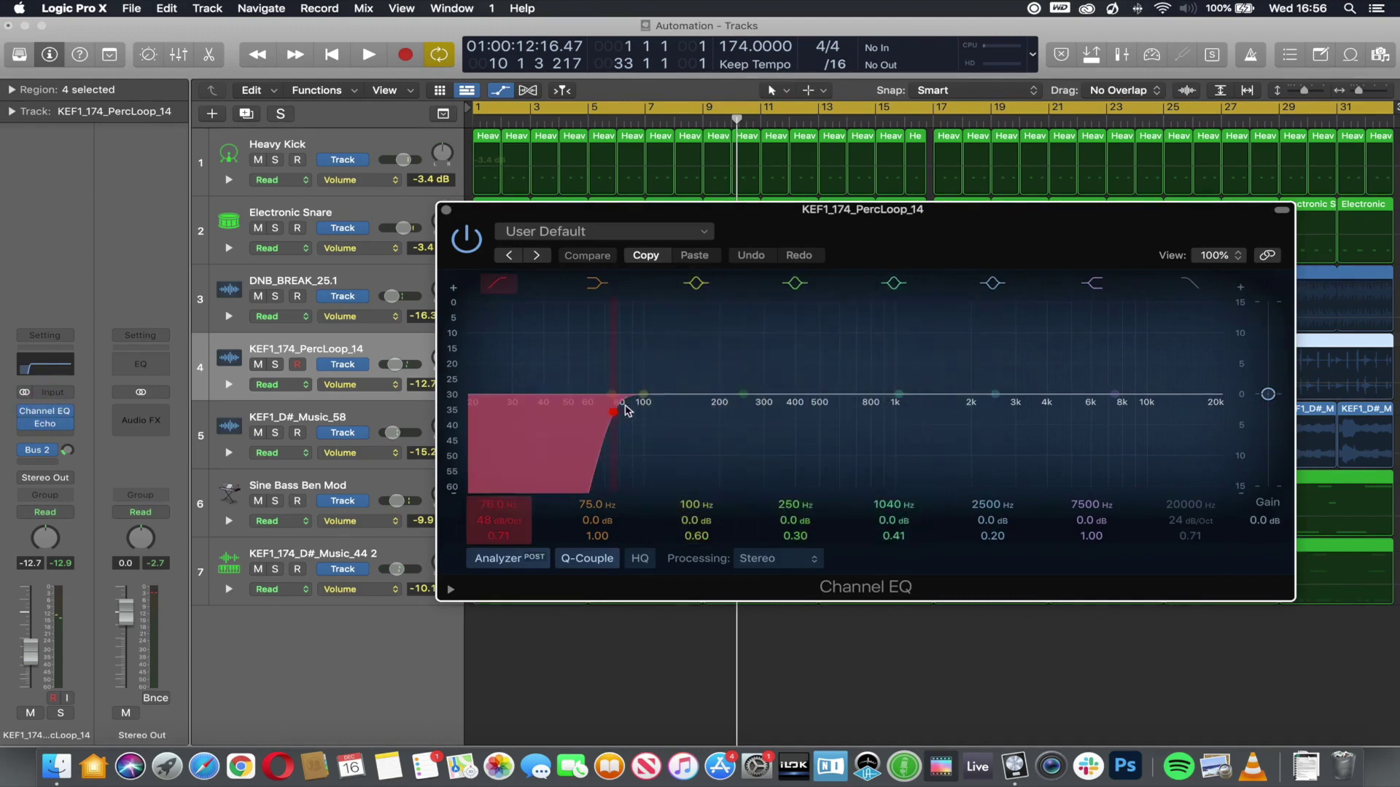
pyautogui.moveTo(491, 505)
pyautogui.mouseDown()
pyautogui.moveTo(490, 459)
pyautogui.moveTo(491, 511)
pyautogui.mouseUp()
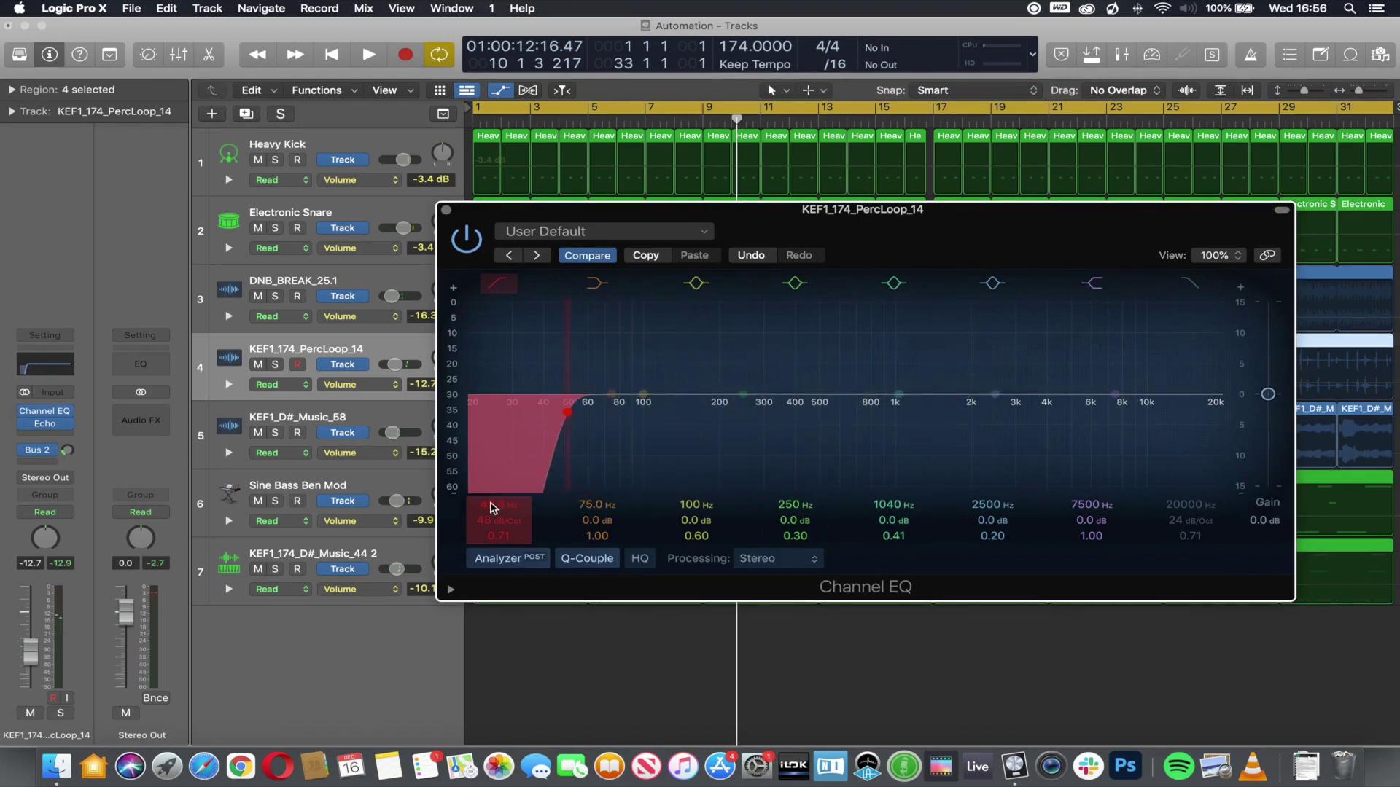
pyautogui.press('v')
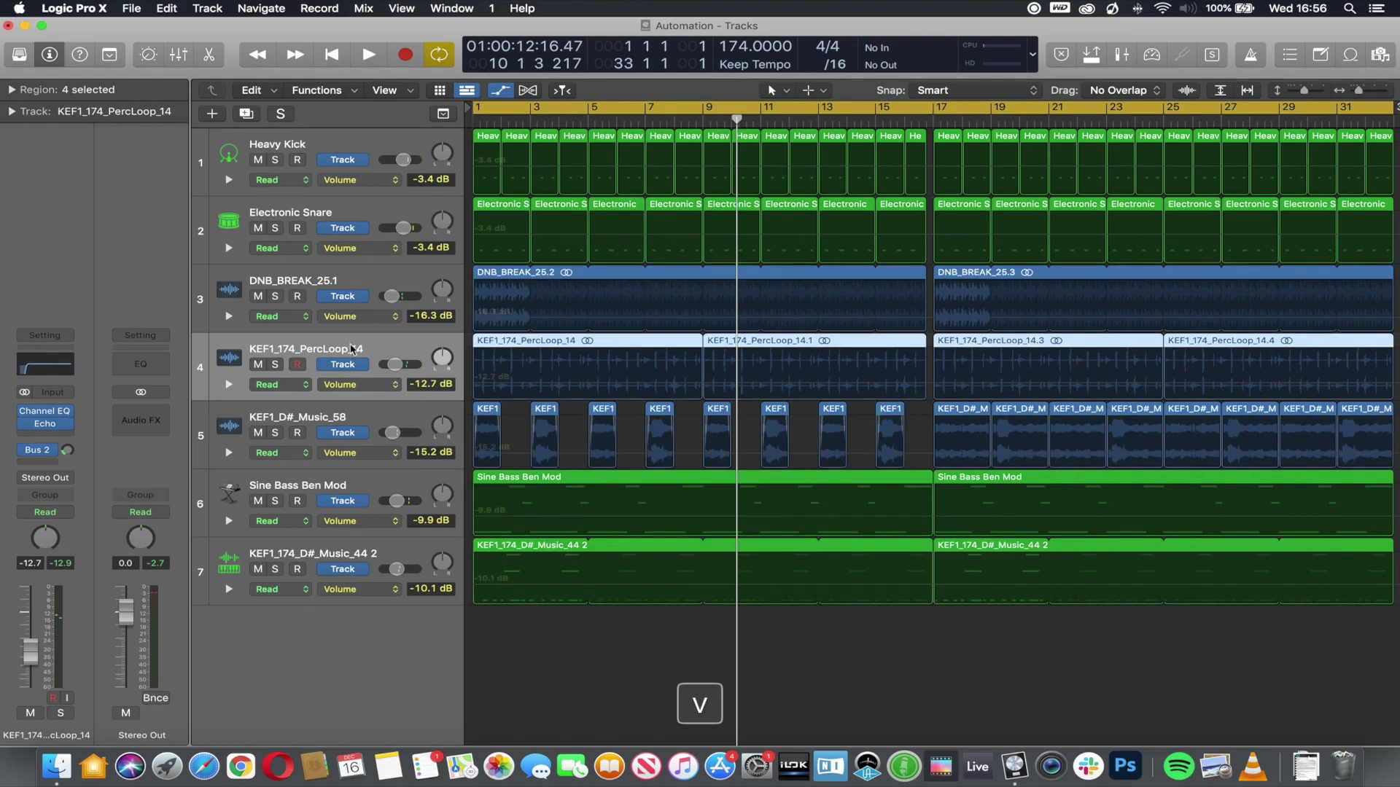
# Show KEF1_174_PercLoop_14's Channel EQ Low Cut Frequency automation.
pyautogui.click(379, 386)
pyautogui.moveTo(439, 493)
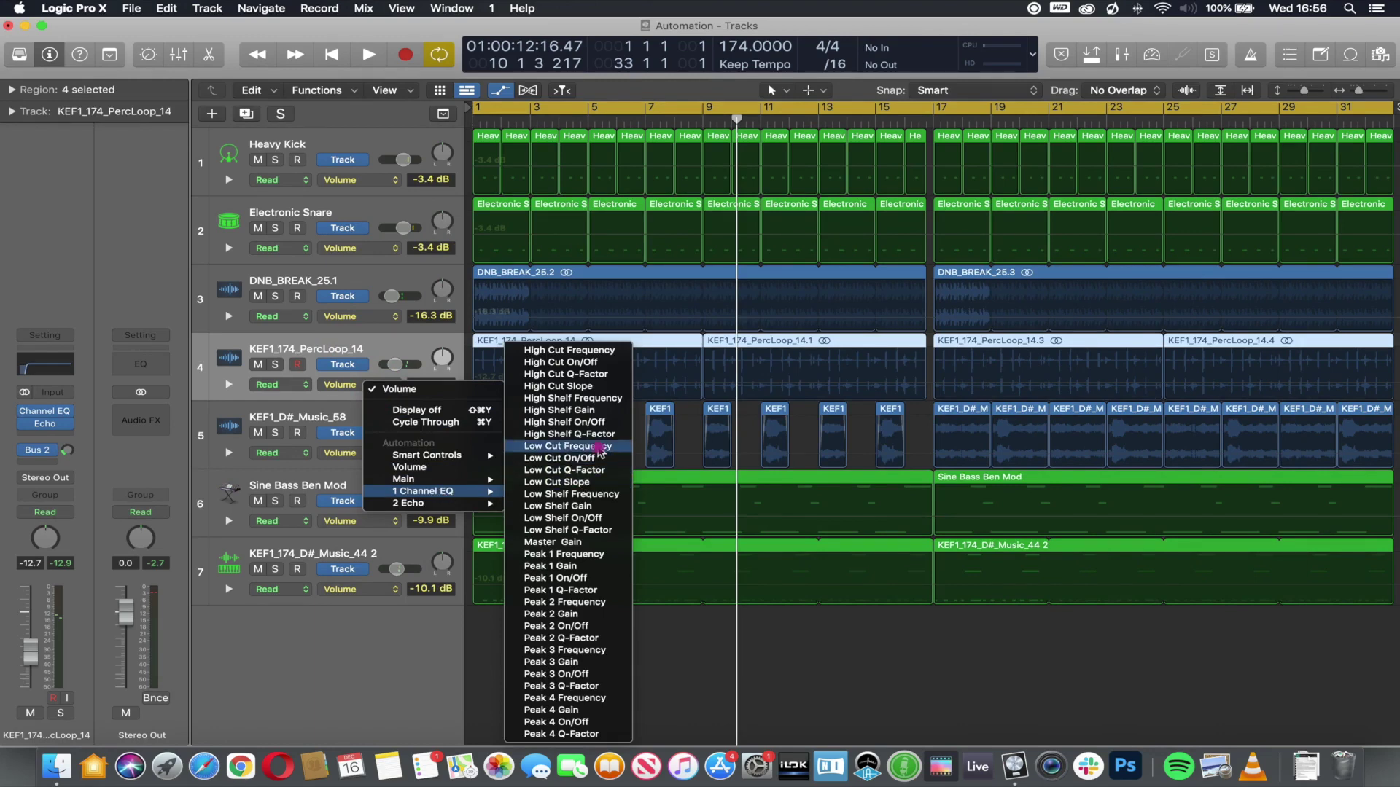
pyautogui.click(599, 447)
# Add Low Cut points at bars 9 and 17, rising from 47 Hz to 3800 Hz then back down.
pyautogui.click(475, 393)
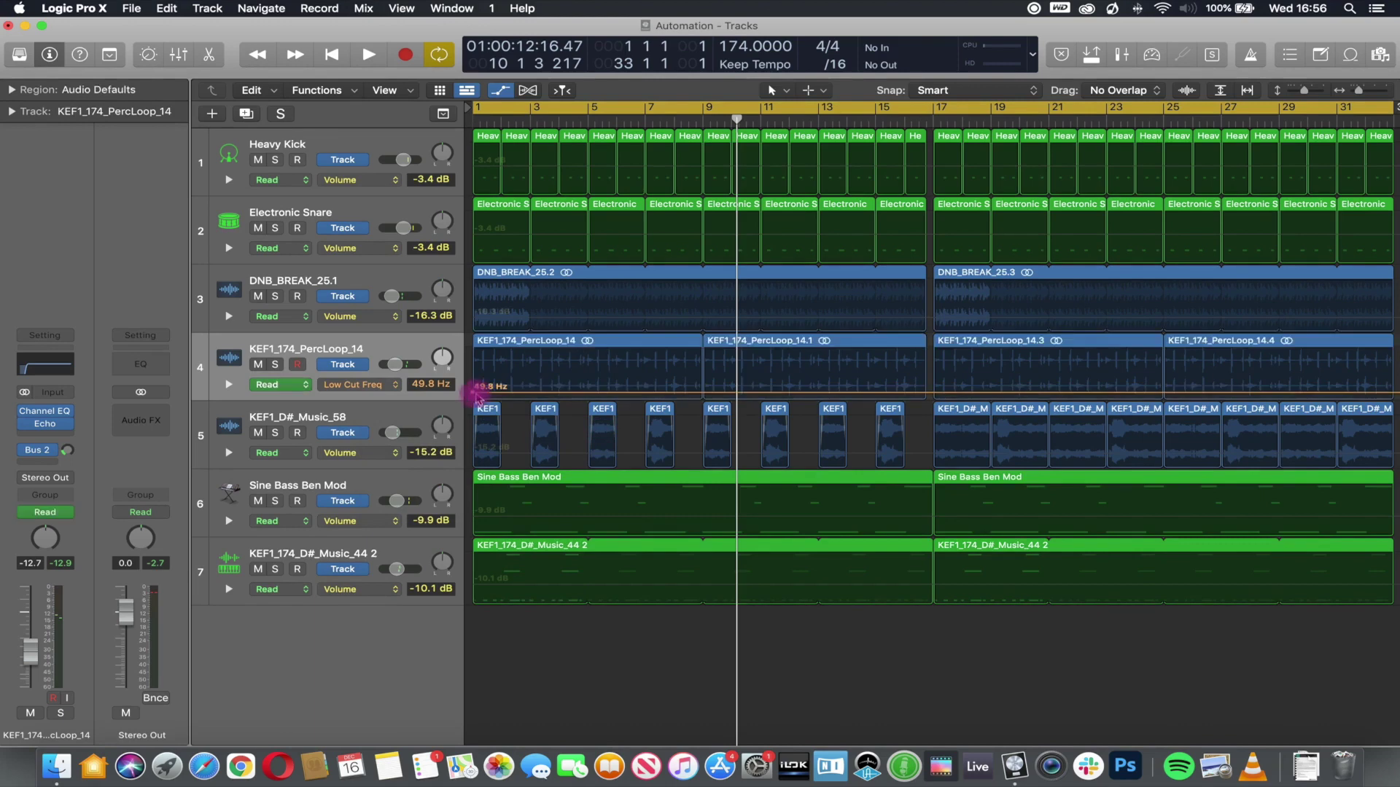
pyautogui.click(702, 392)
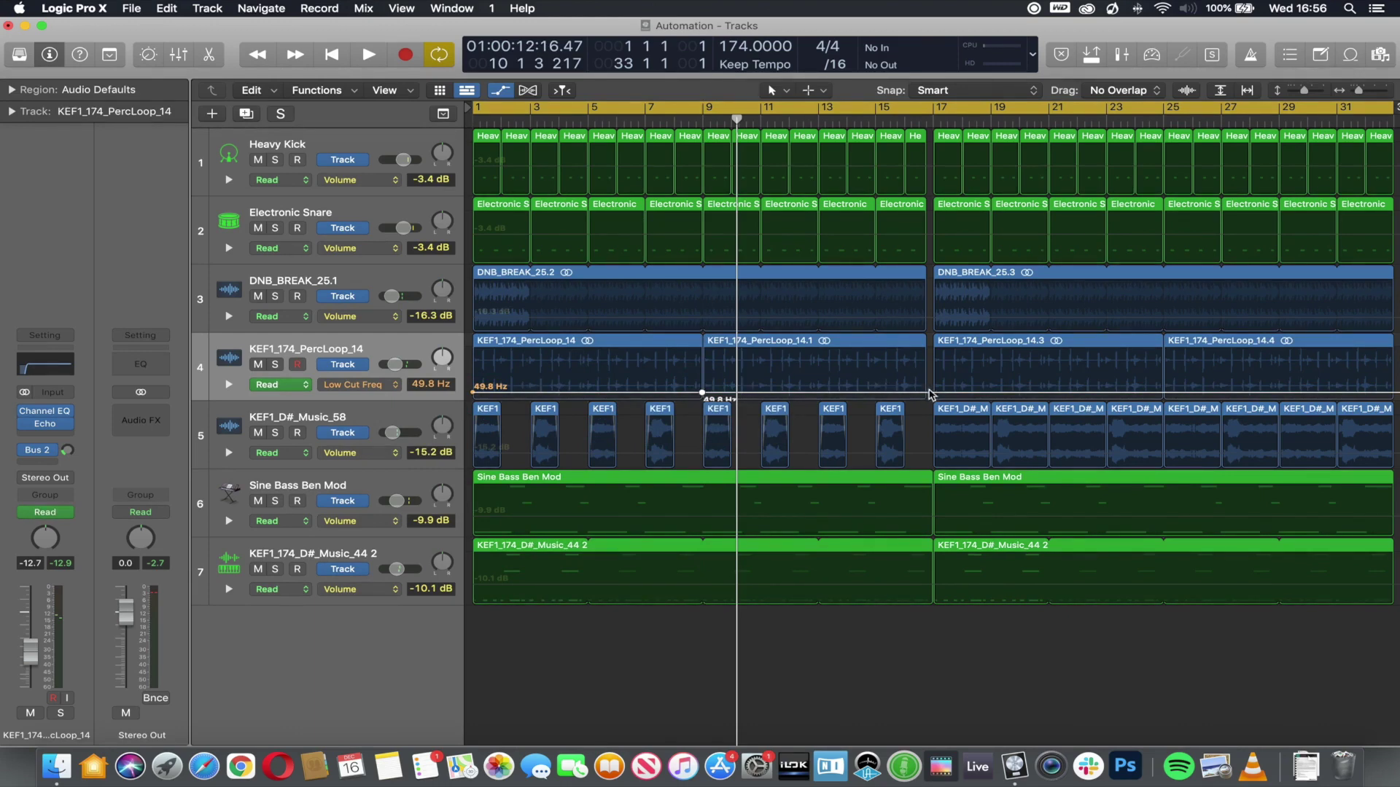
pyautogui.click(929, 394)
pyautogui.moveTo(702, 392); pyautogui.dragTo(701, 374)
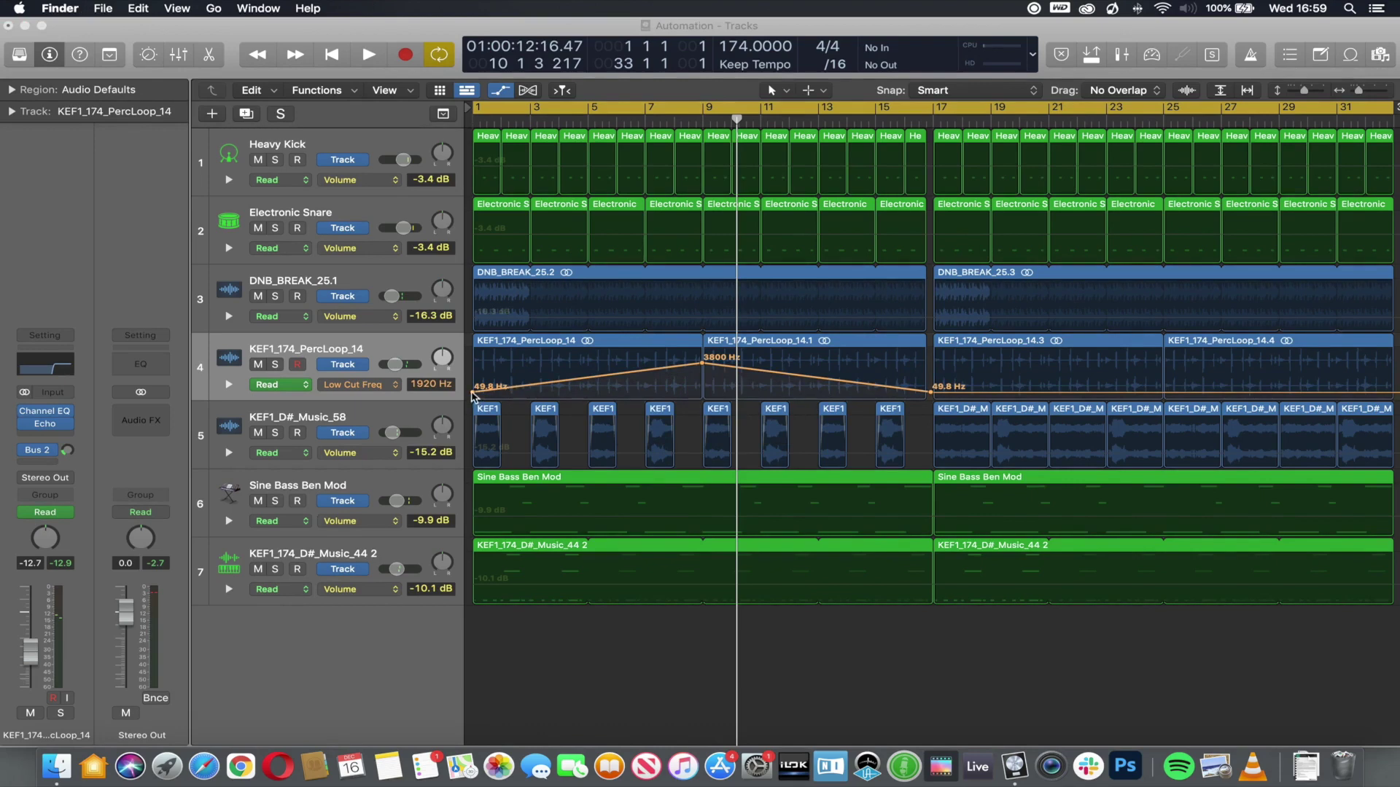
pyautogui.moveTo(473, 393); pyautogui.dragTo(472, 394)
pyautogui.moveTo(703, 364); pyautogui.dragTo(702, 364)
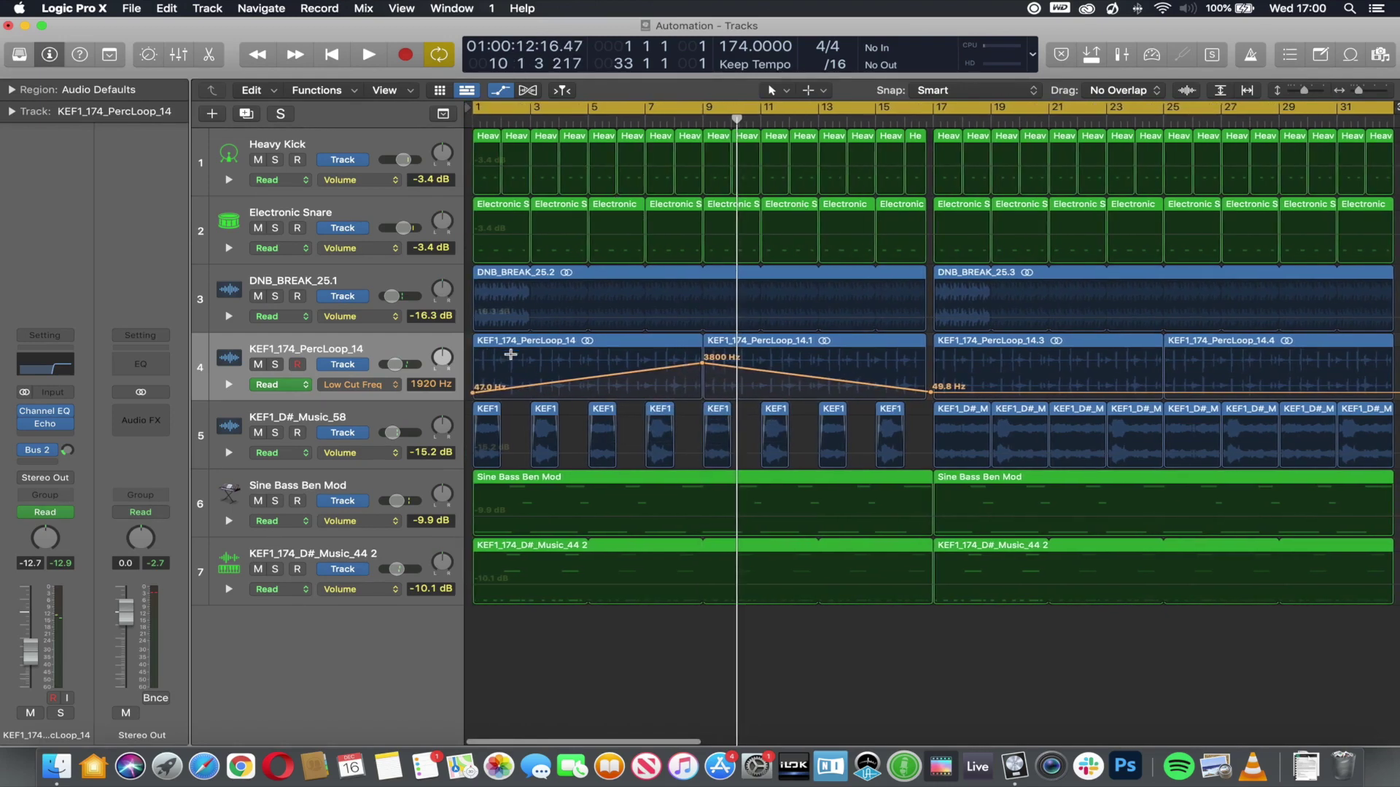
# Copy the bar 1–17 Low Cut automation to bar 17 so the 47–3800 Hz sweep repeats.
pyautogui.moveTo(469, 368); pyautogui.dragTo(921, 376)
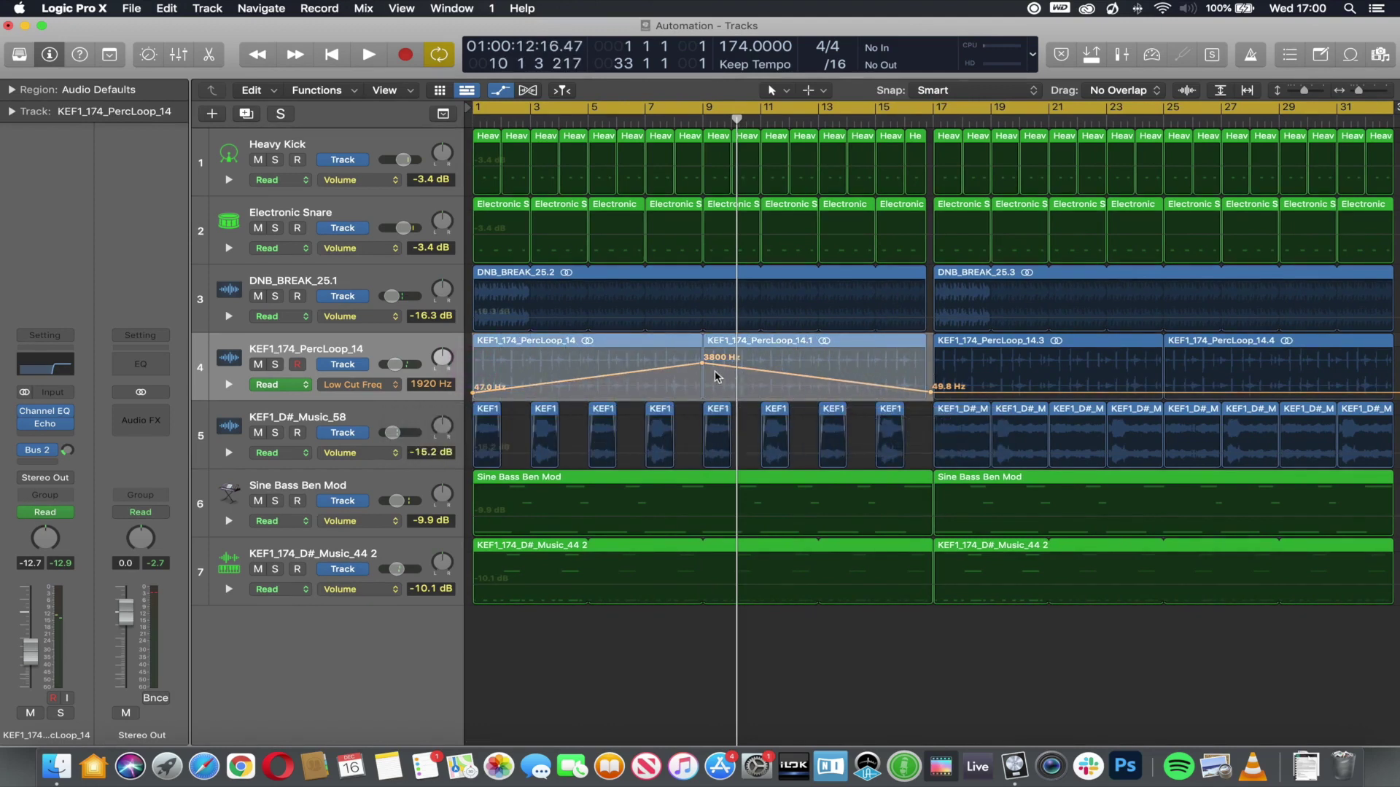
pyautogui.moveTo(712, 371); pyautogui.dragTo(1171, 363)
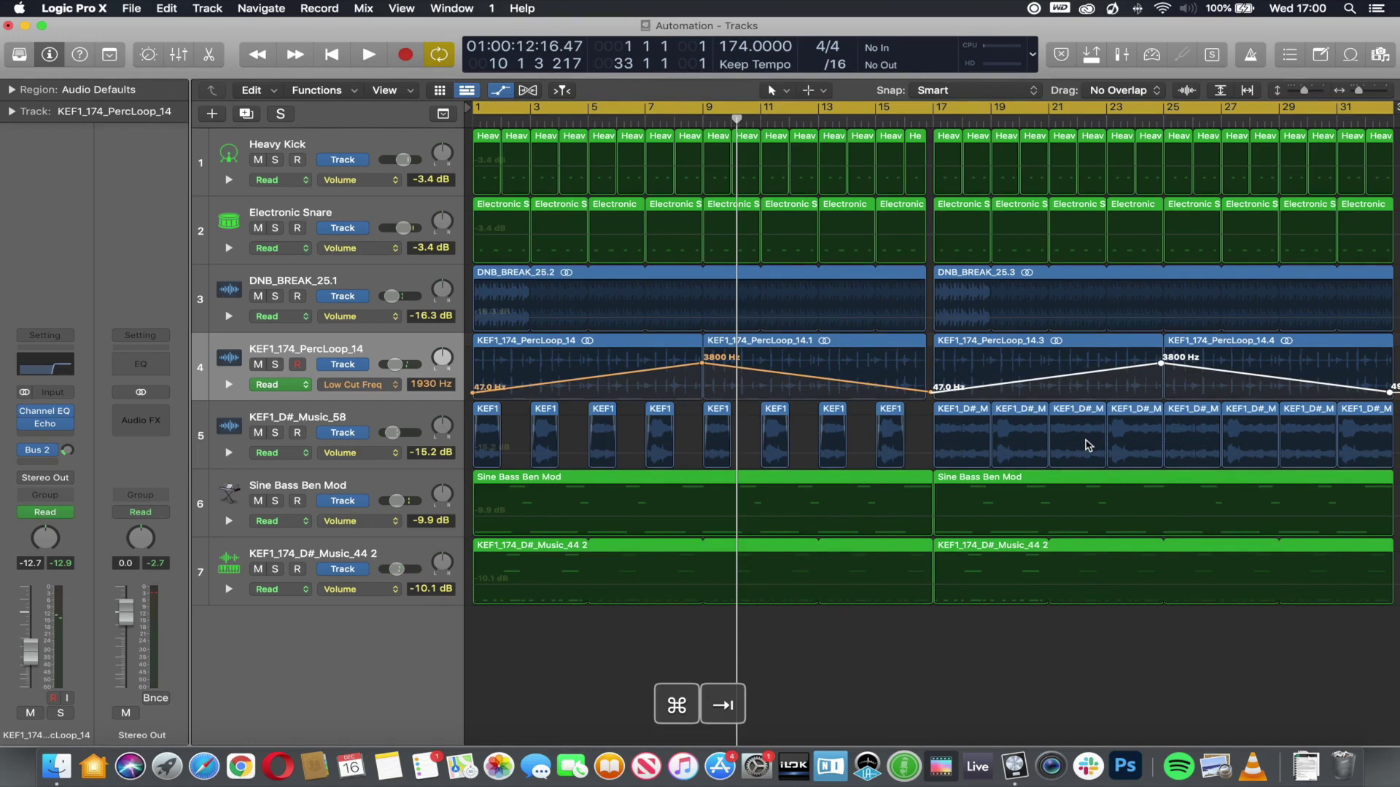
pyautogui.click(358, 411)
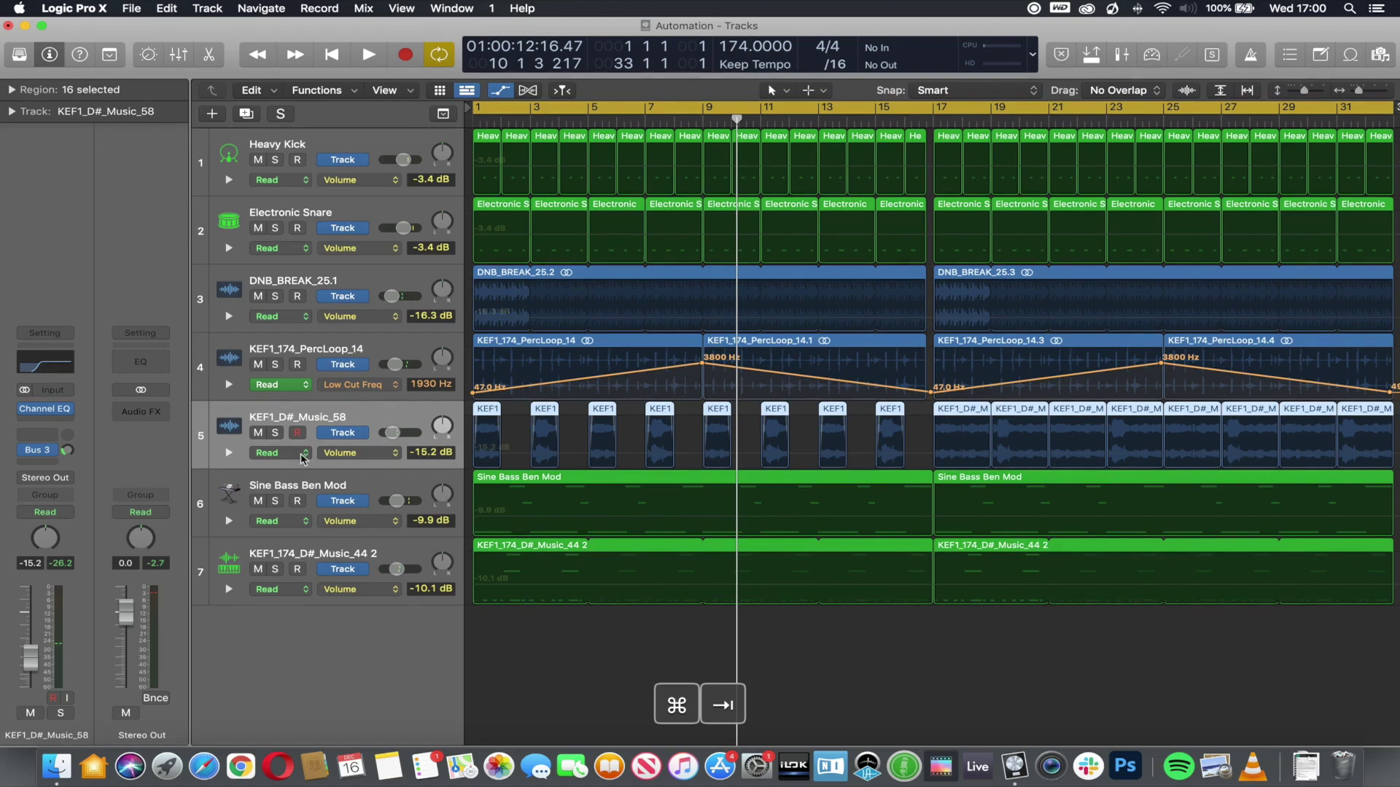
# Automate KEF1_D#_Music_58's Send 2 → ST DELAY, set the send to -∞ dB, and switch to Touch mode.
pyautogui.click(358, 454)
pyautogui.moveTo(394, 536)
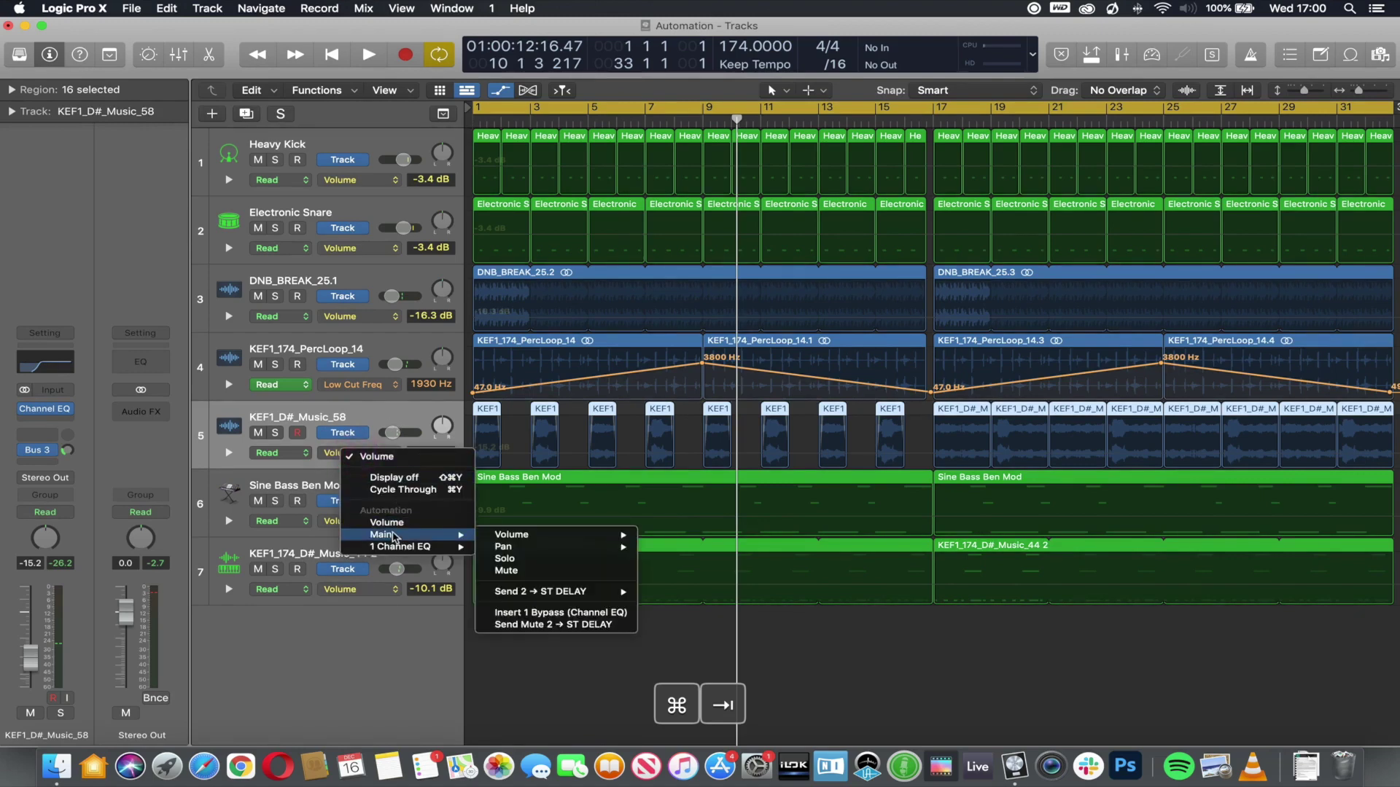
pyautogui.click(548, 593)
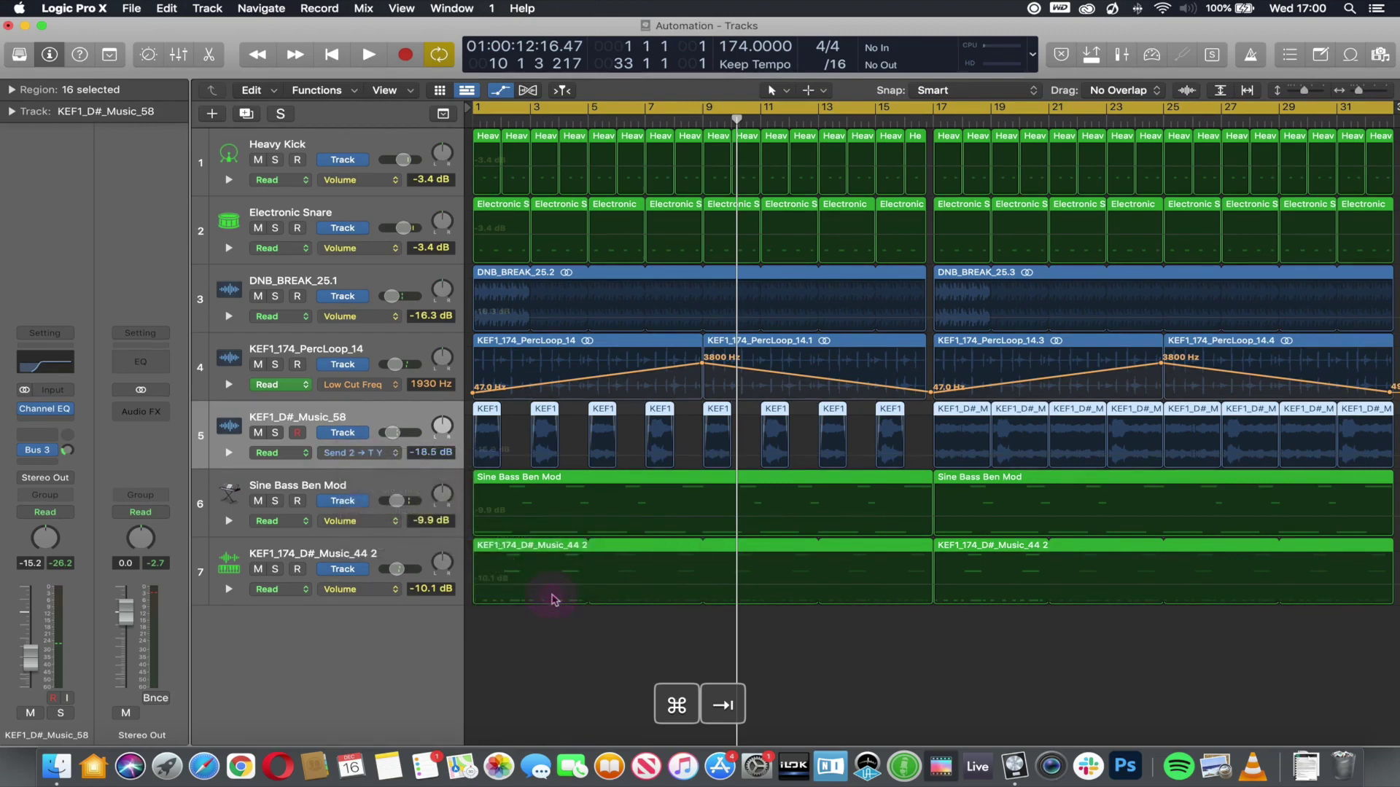
pyautogui.moveTo(71, 455); pyautogui.dragTo(70, 517)
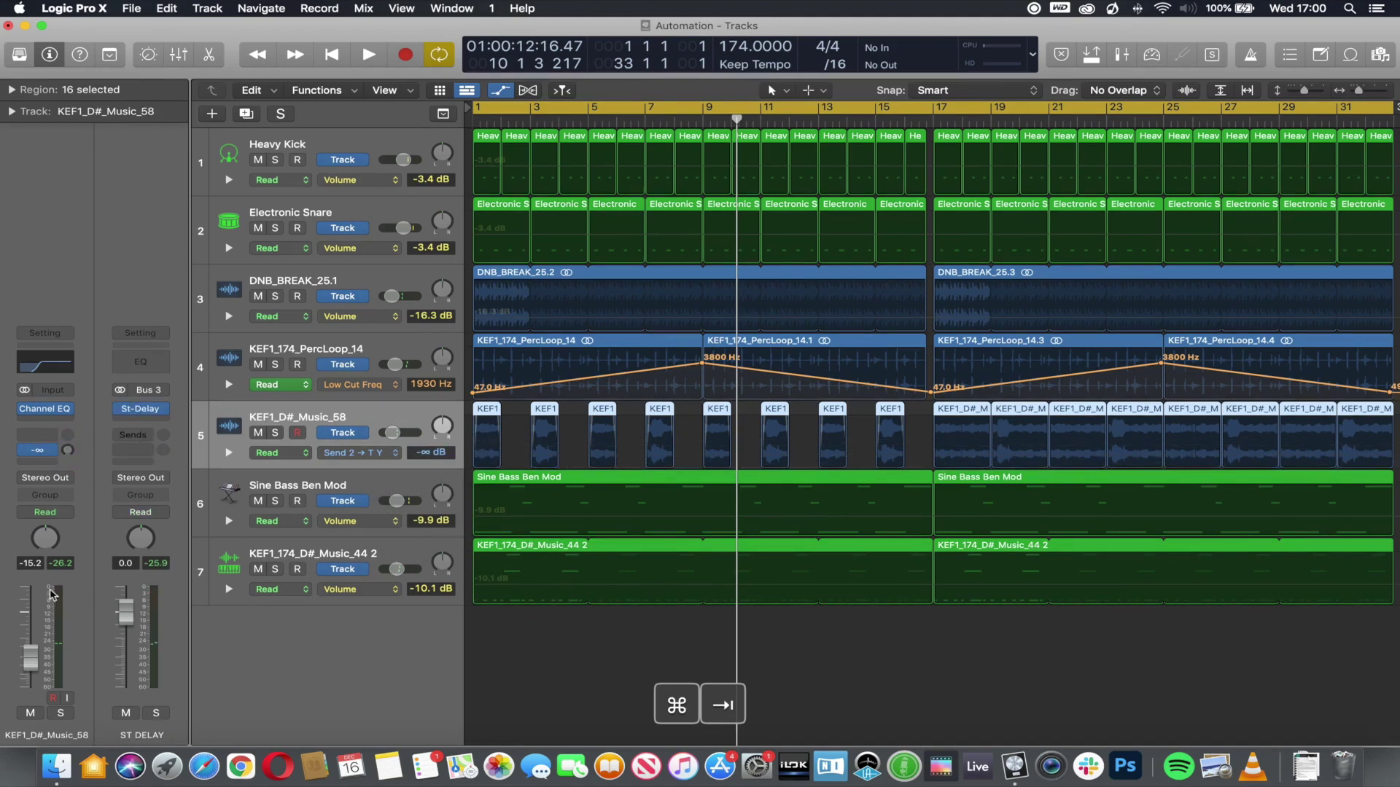
pyautogui.click(52, 514)
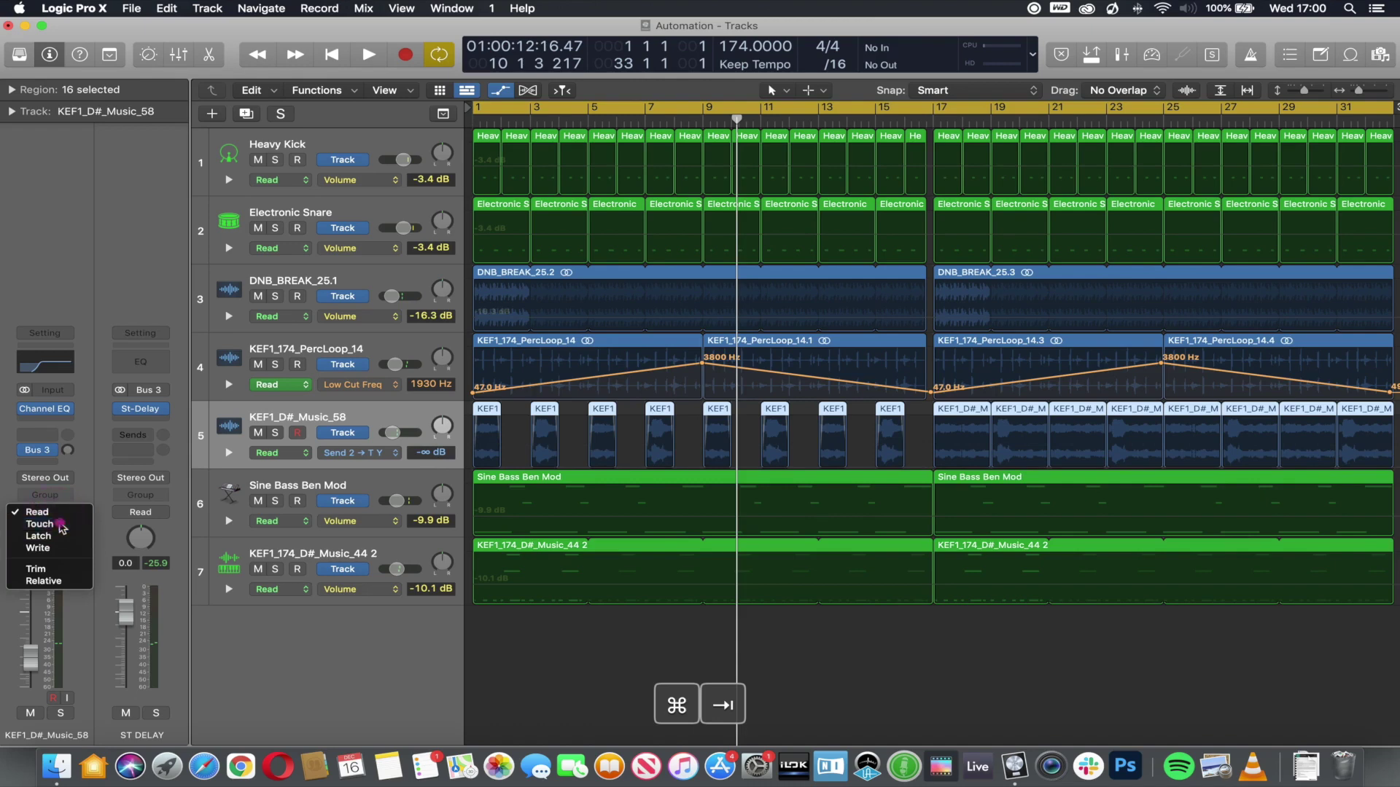
pyautogui.click(62, 527)
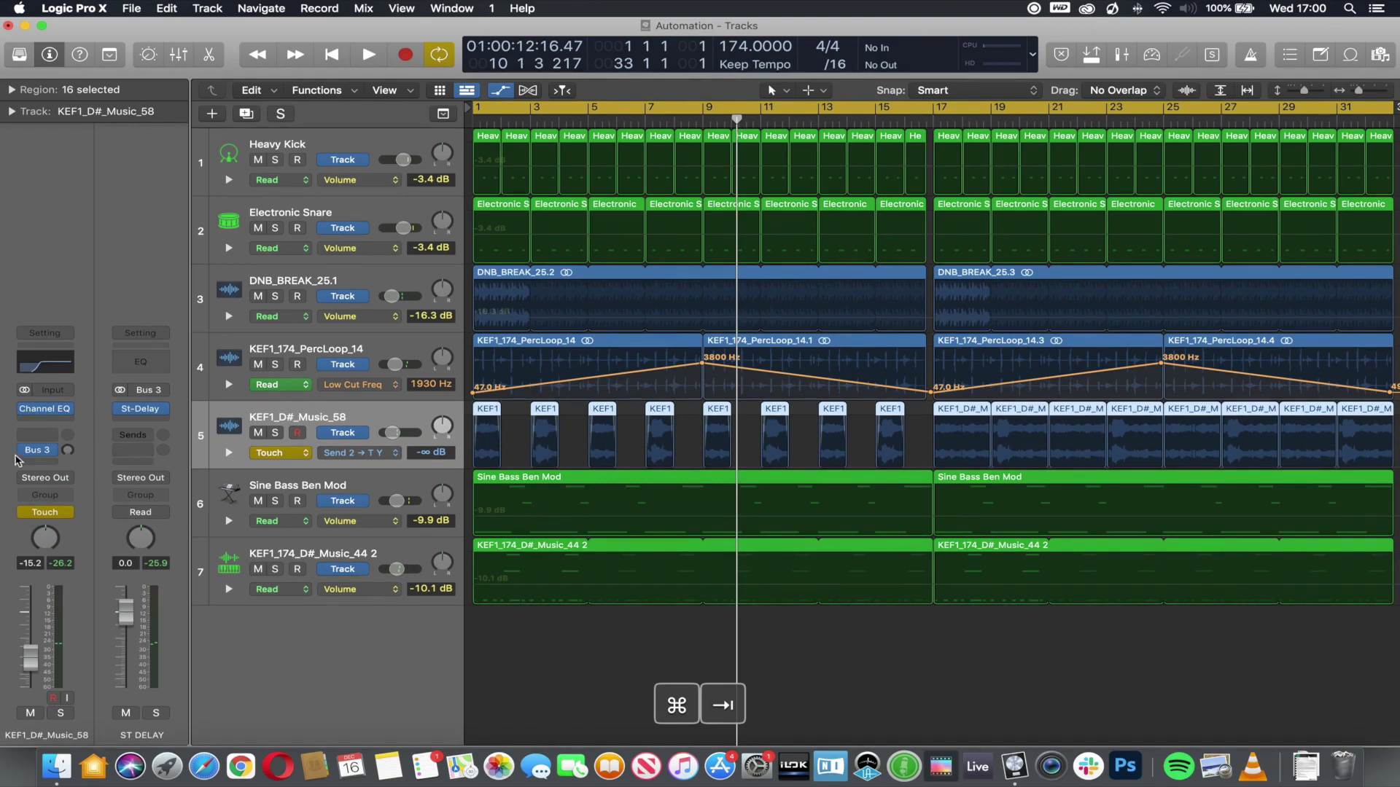
# Touch-record a rising Send 2 ramp on KEF1_D#_Music_58 over bars 1–17, peaking near +3.0 dB.
pyautogui.press('space')
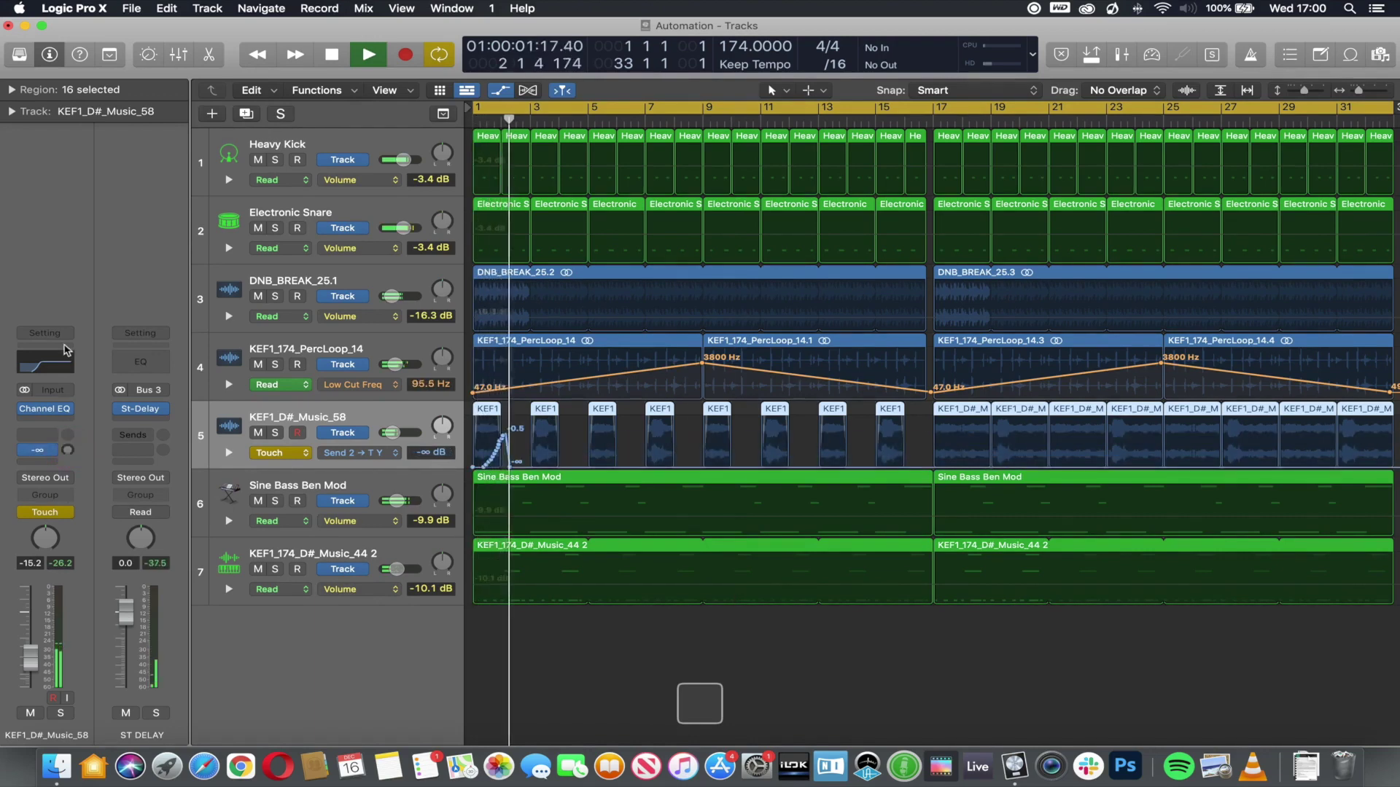
pyautogui.moveTo(67, 449)
pyautogui.mouseDown()
pyautogui.moveTo(72, 318)
pyautogui.moveTo(77, 353)
pyautogui.moveTo(110, 307)
pyautogui.moveTo(68, 455)
pyautogui.mouseUp()
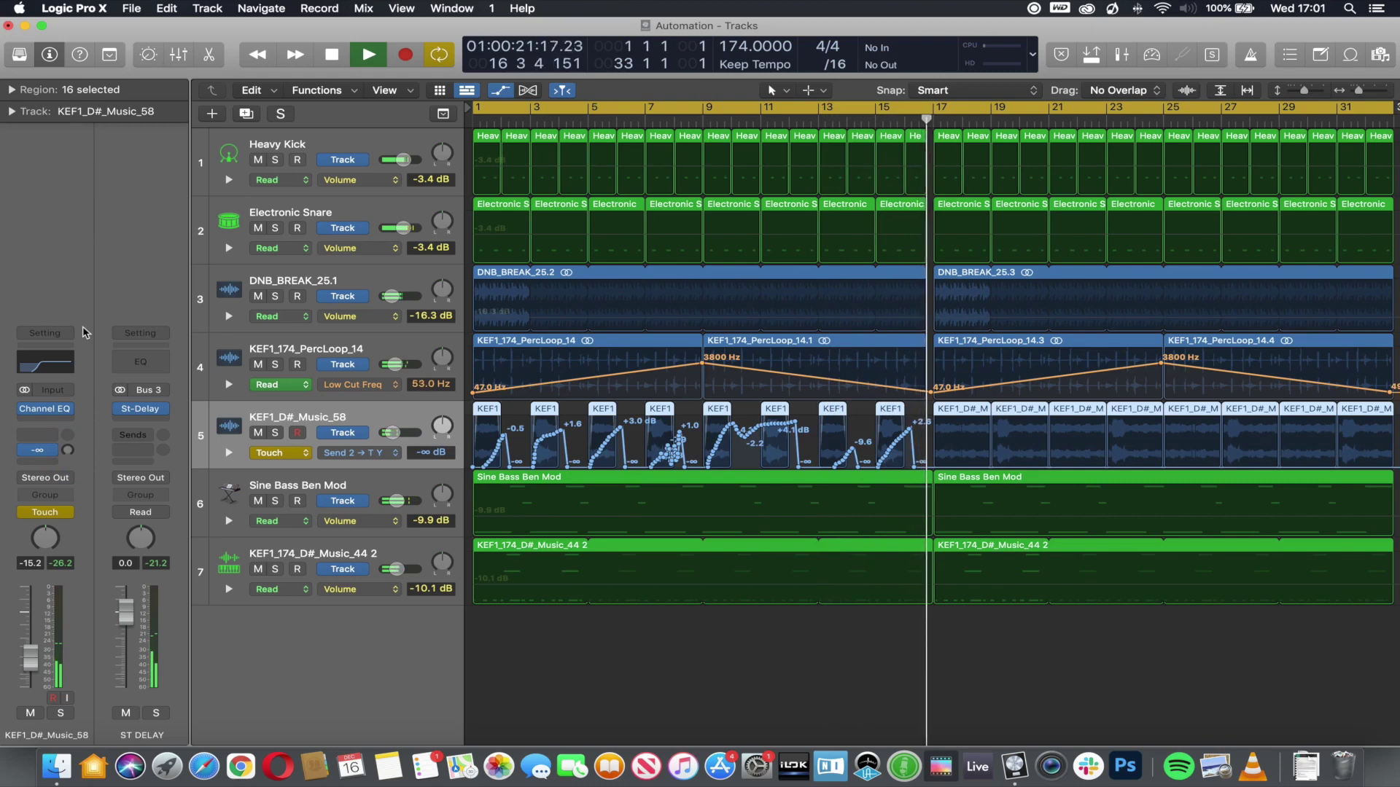
pyautogui.press('space')
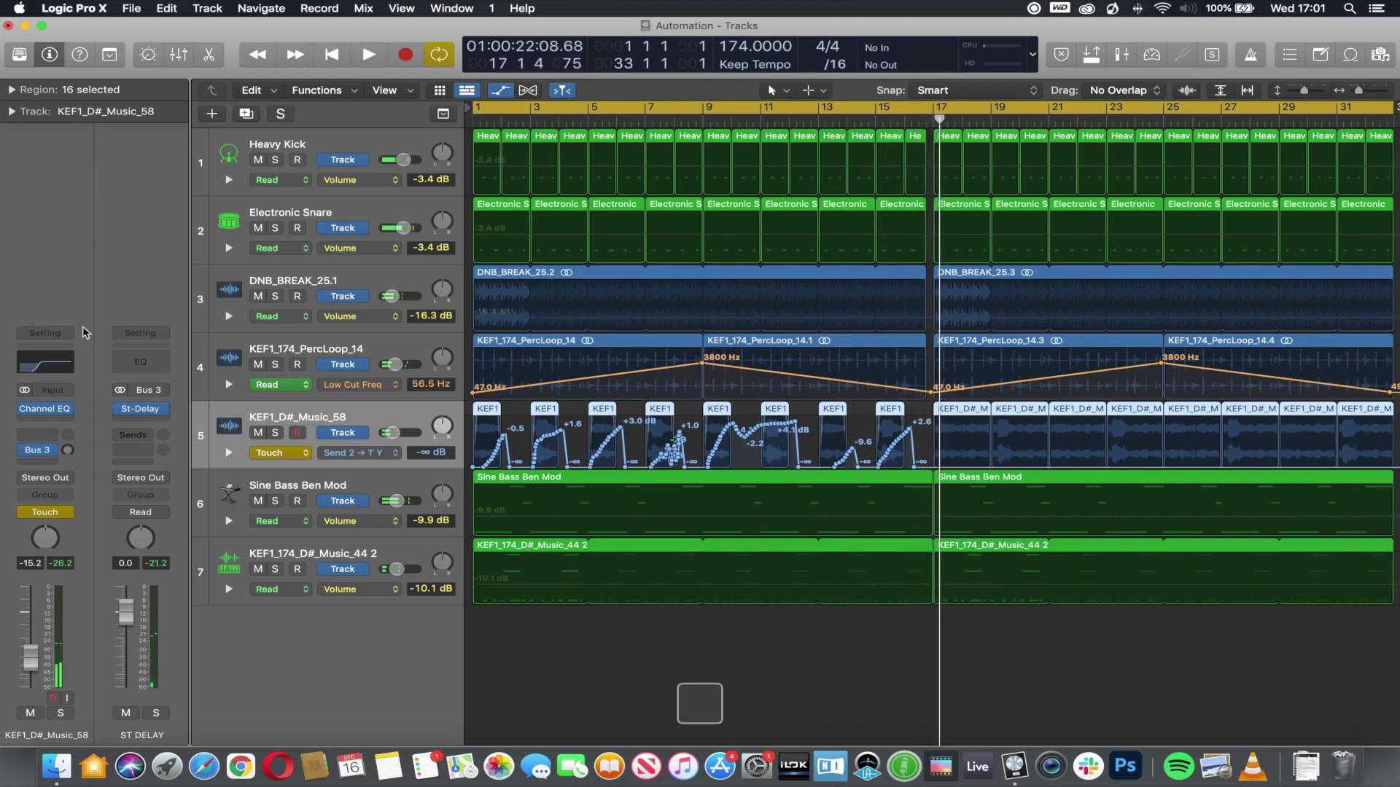
# Return KEF1_D#_Music_58 to Read mode and straighten its first send ramp up to -0.5 dB.
pyautogui.click(55, 514)
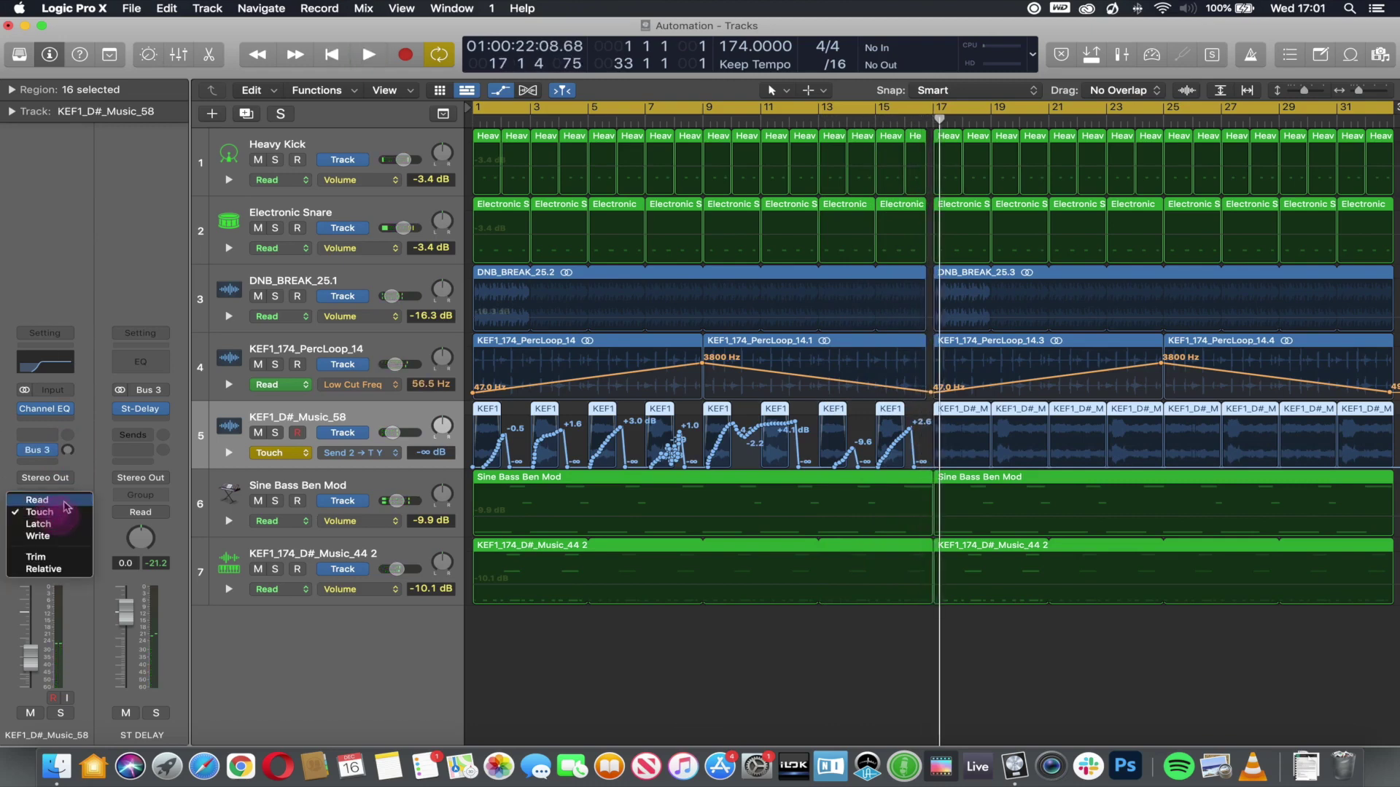
pyautogui.click(64, 503)
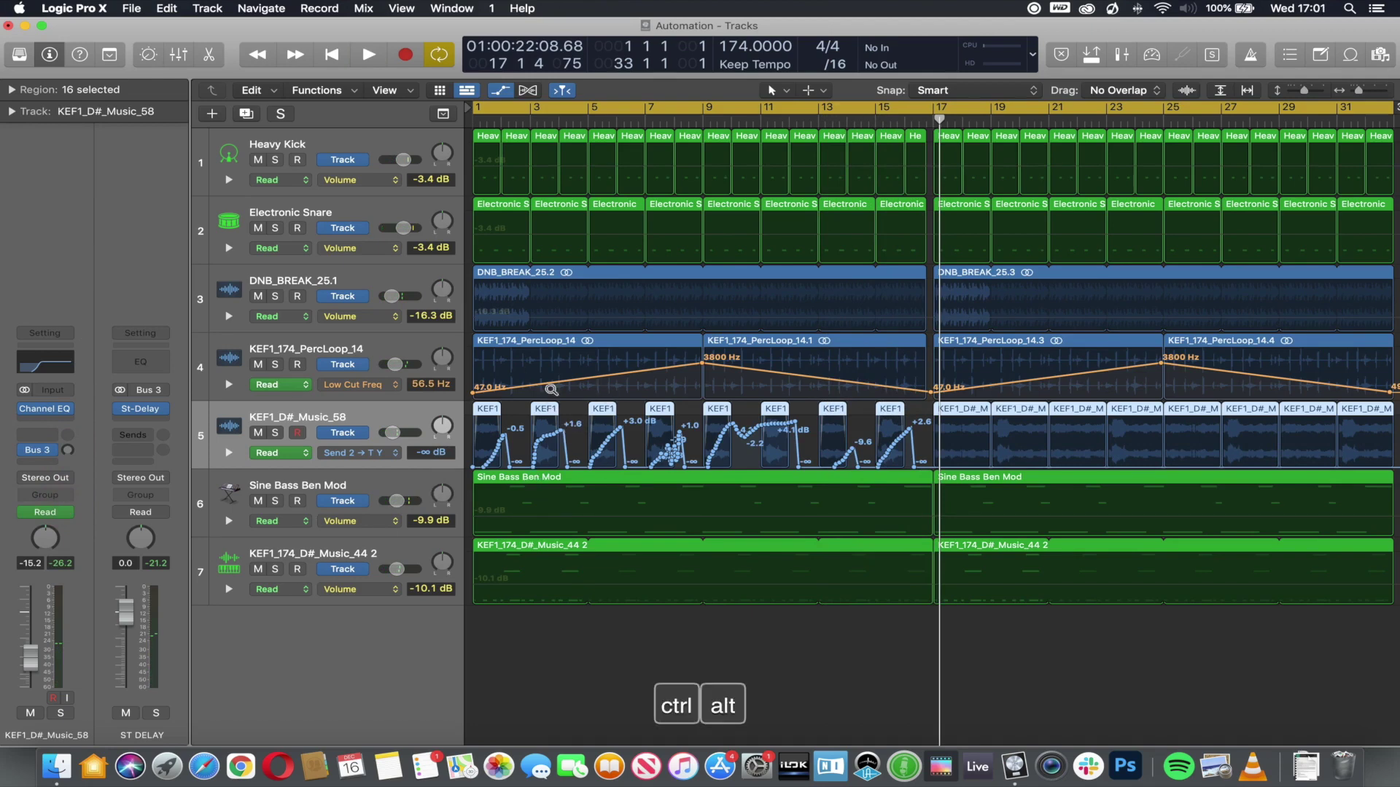
pyautogui.moveTo(553, 377); pyautogui.dragTo(467, 503)
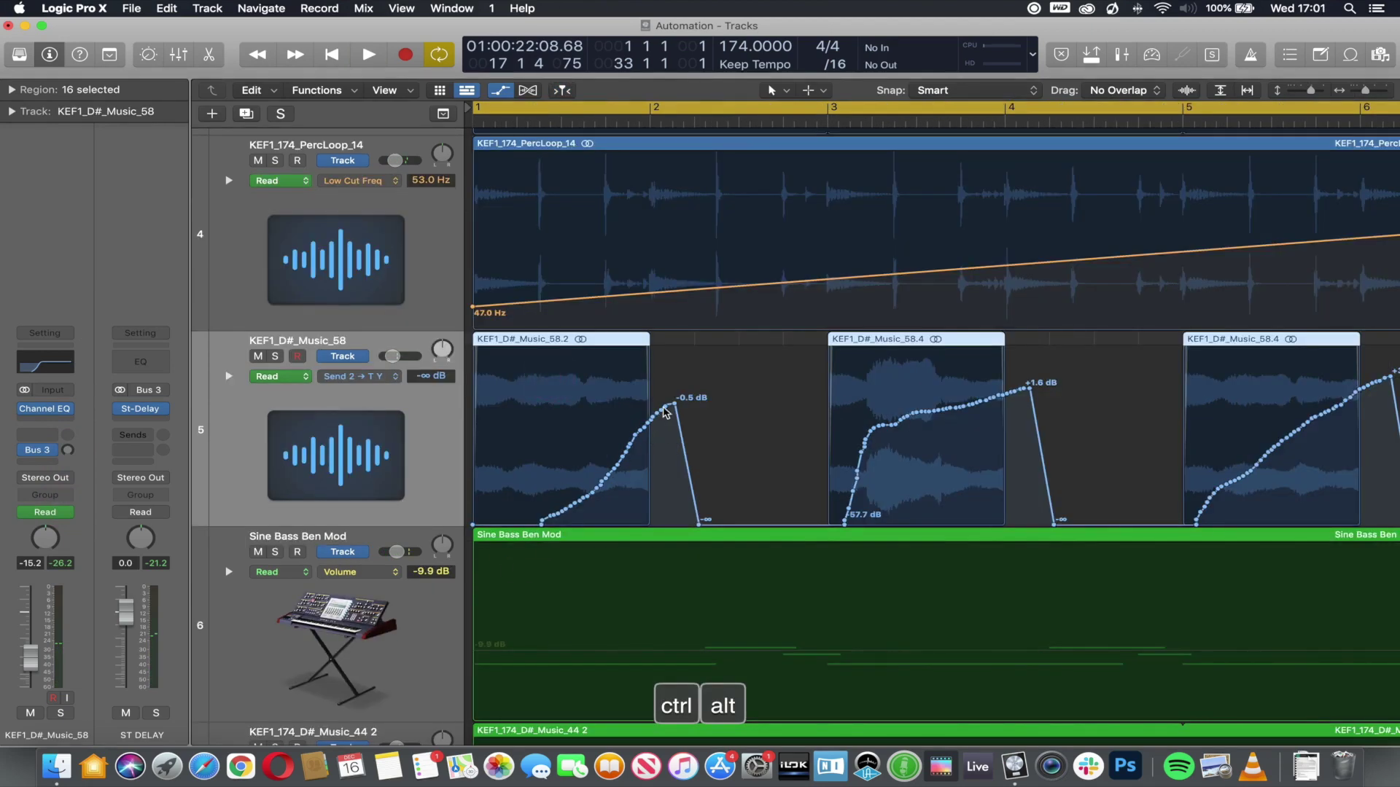
pyautogui.moveTo(666, 406); pyautogui.dragTo(541, 524)
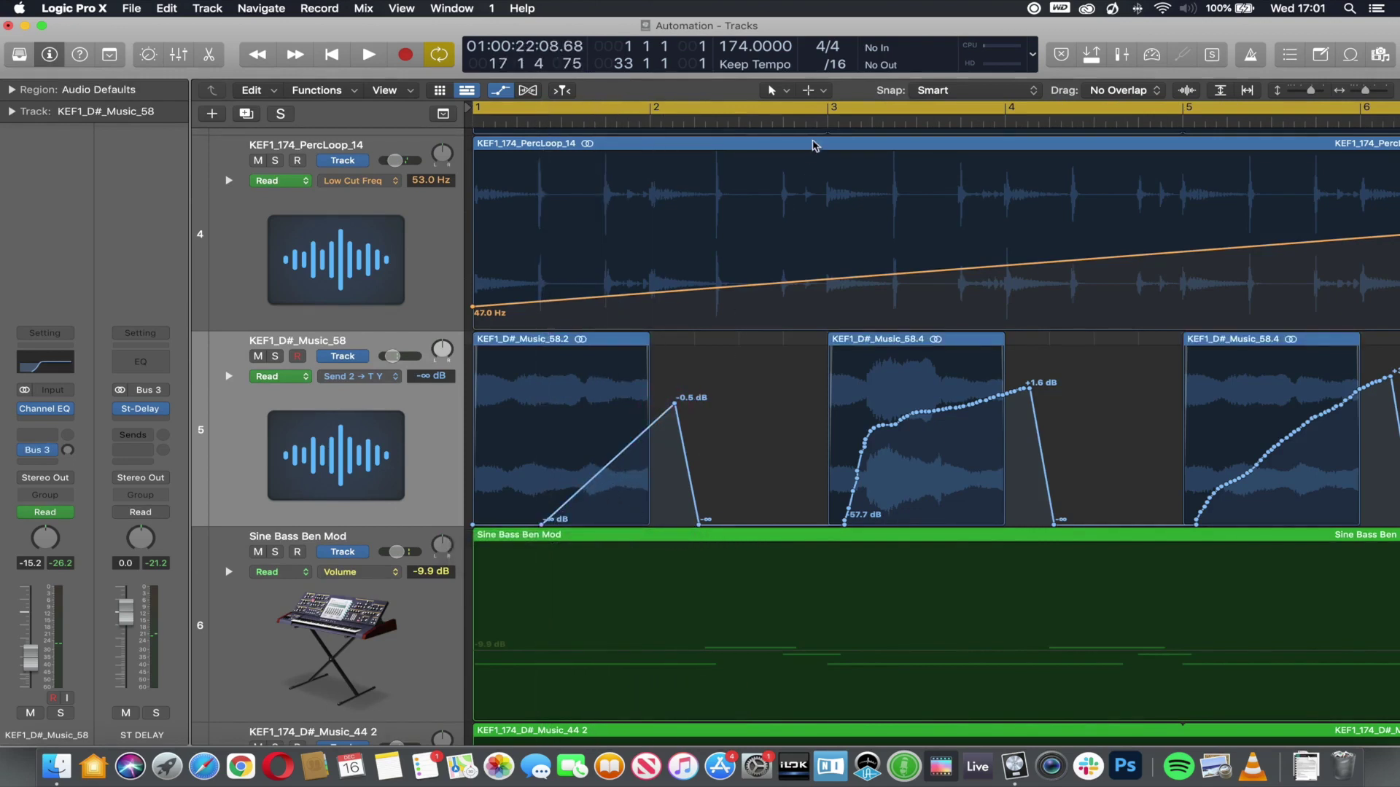
# Bend the first Send 2 ramp into a convex arc with the Automation Curve Tool, then restore the Pointer Tool.
pyautogui.click(787, 90)
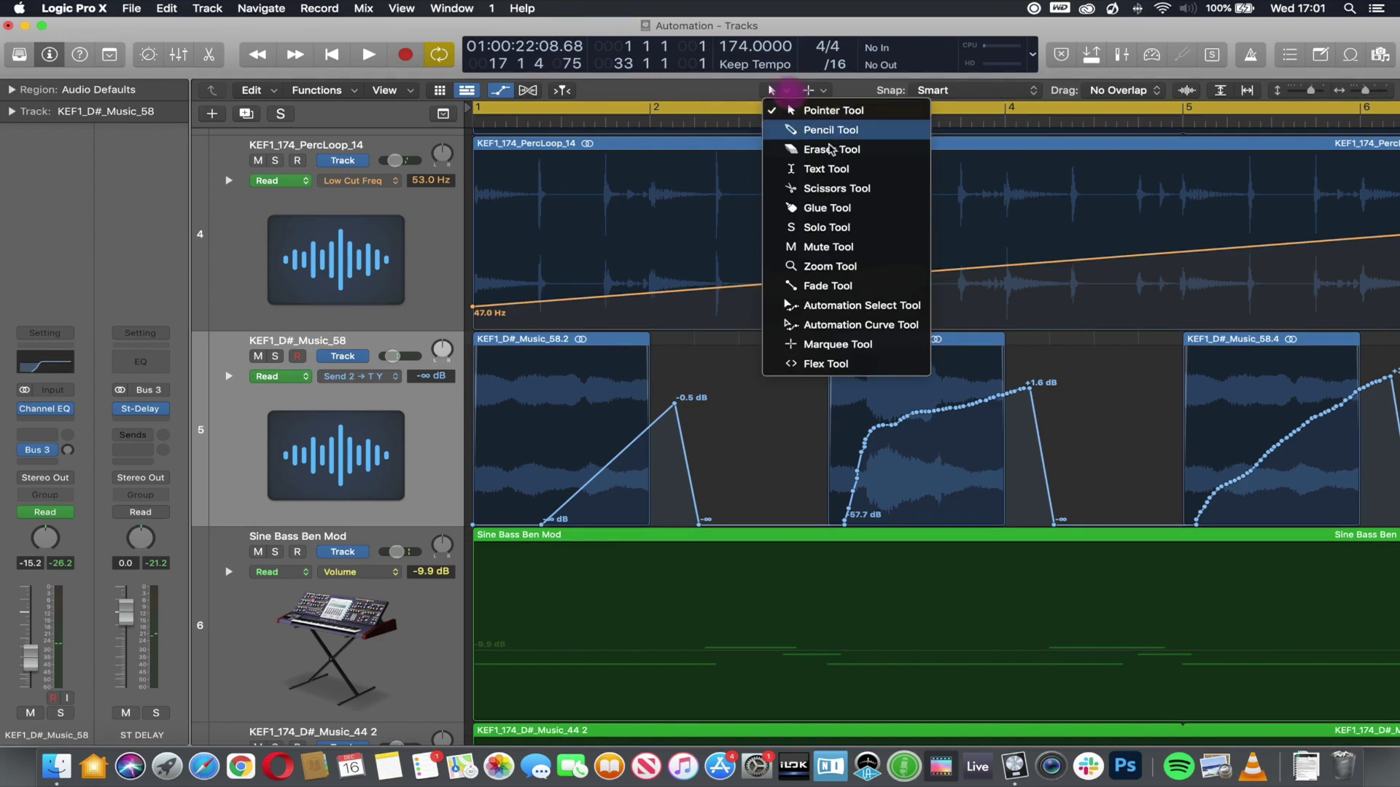
pyautogui.click(837, 326)
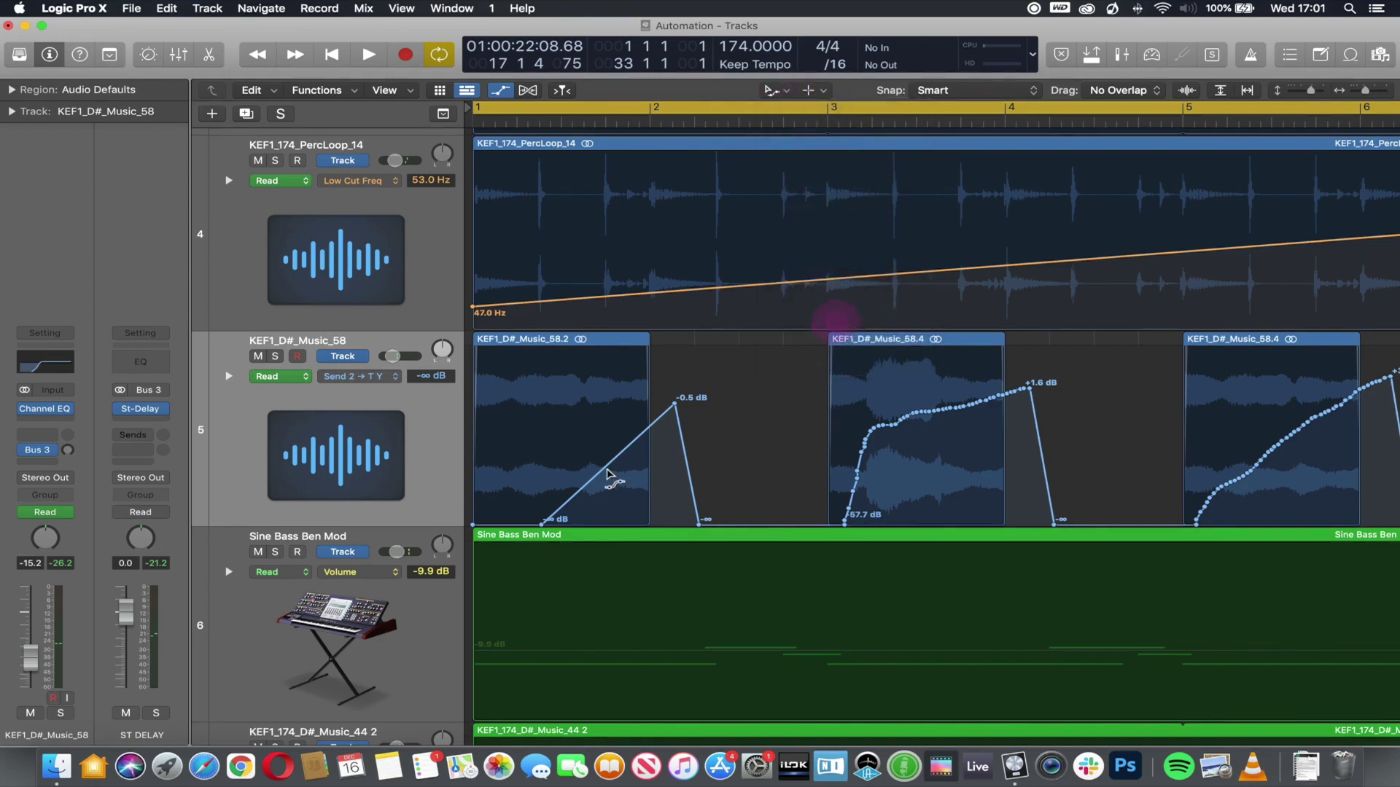
pyautogui.moveTo(610, 466); pyautogui.dragTo(560, 475)
pyautogui.moveTo(568, 472); pyautogui.dragTo(619, 442)
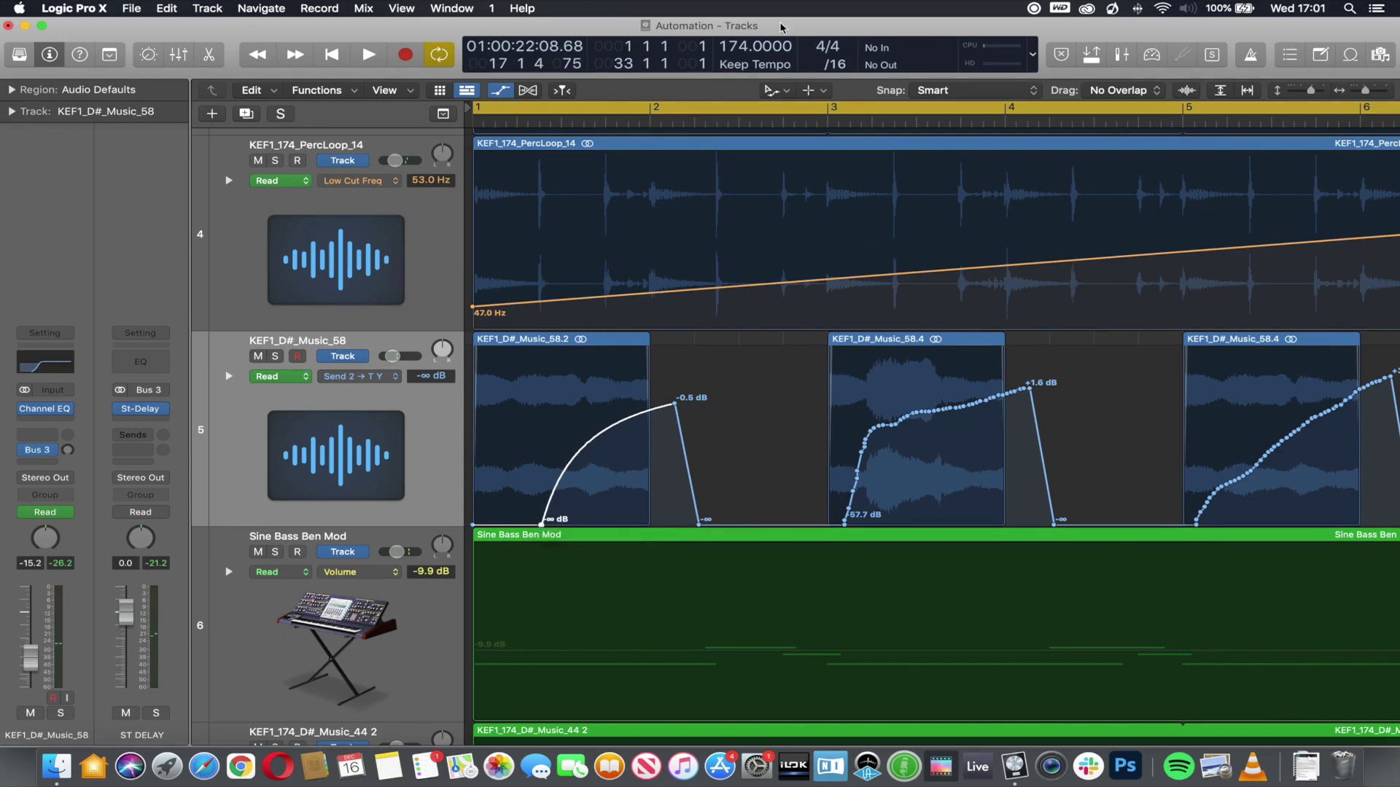
pyautogui.click(774, 90)
pyautogui.click(801, 110)
# Zoom out to the whole arrangement, hide all automation lanes, and open the Mixer.
pyautogui.keyDown('ctrl'); pyautogui.keyDown('alt'); pyautogui.click(760, 439); pyautogui.keyUp('alt'); pyautogui.keyUp('ctrl')
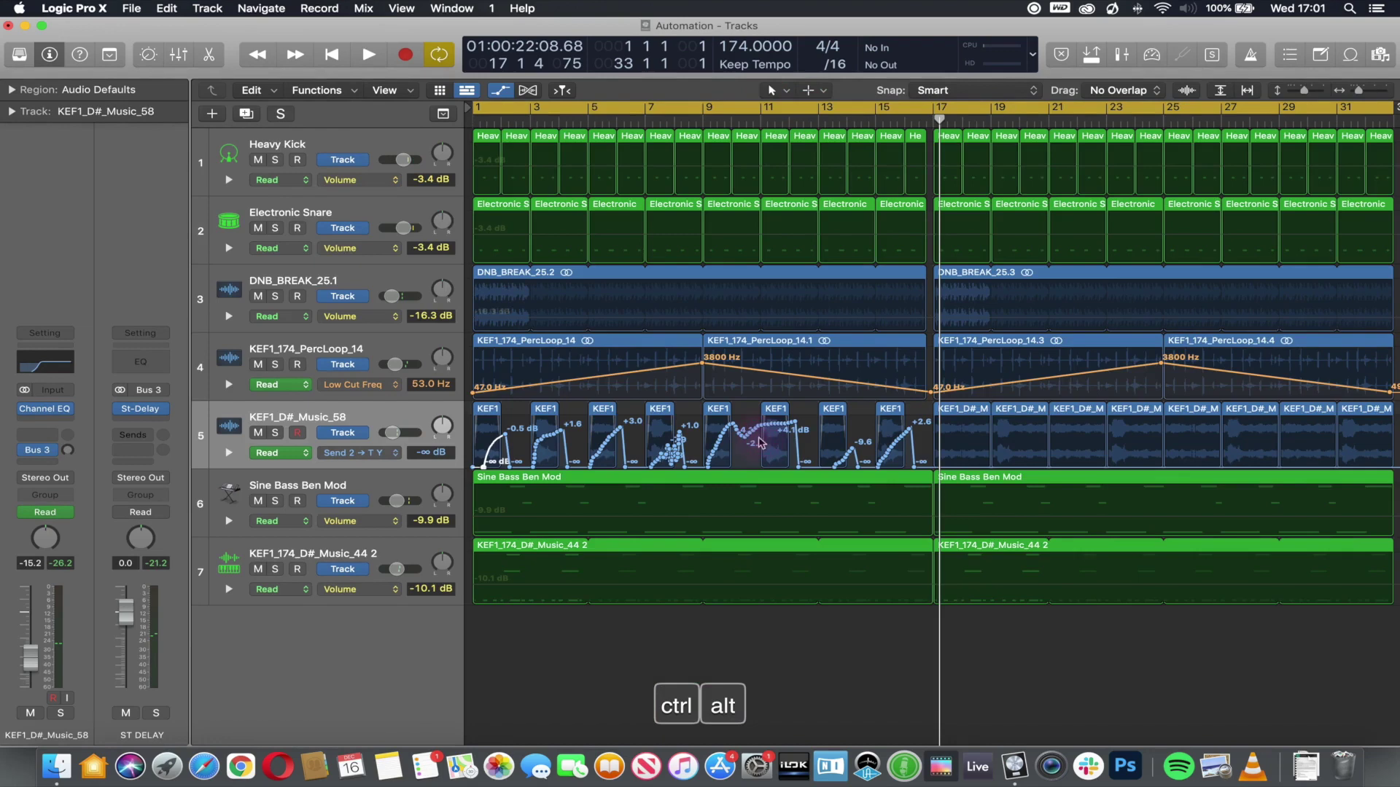
pyautogui.press('a')
pyautogui.press('x')
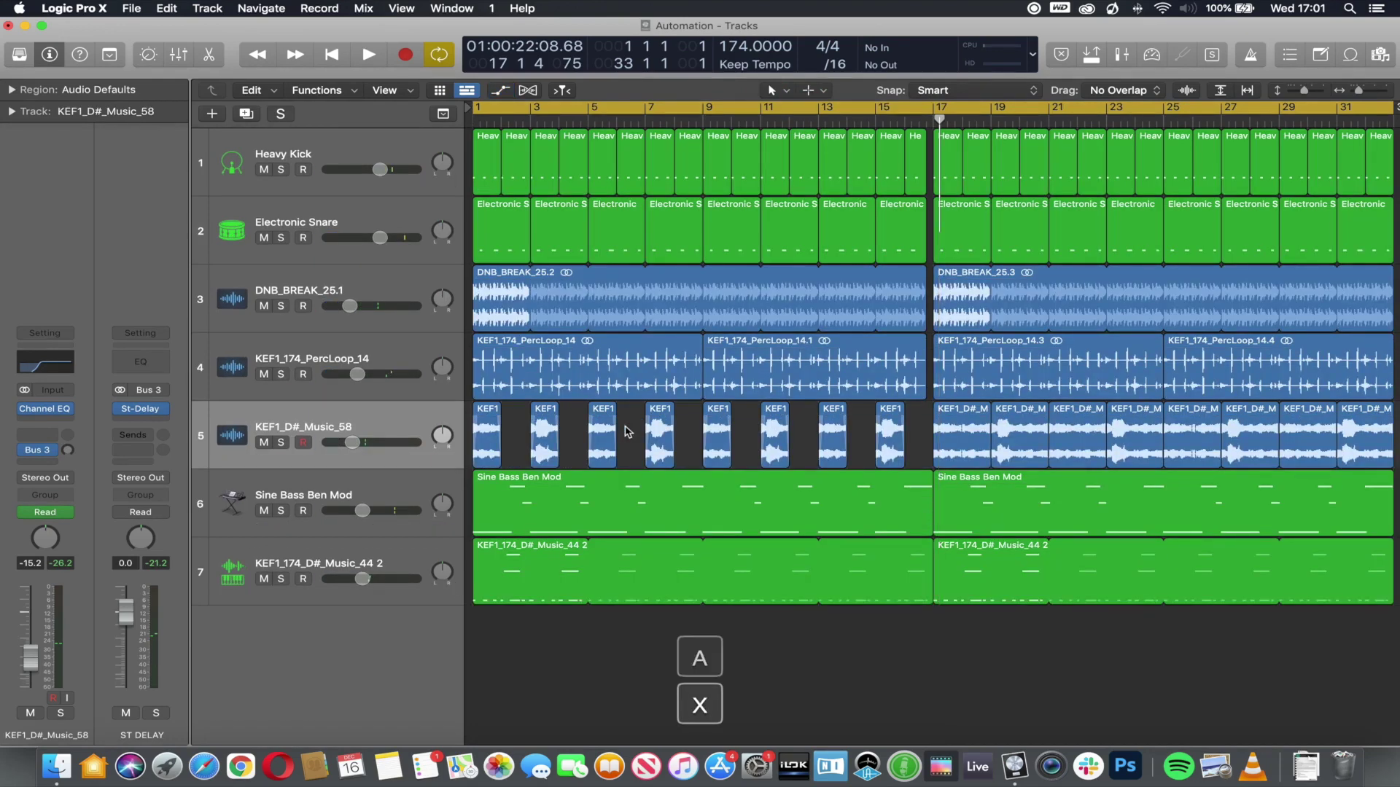